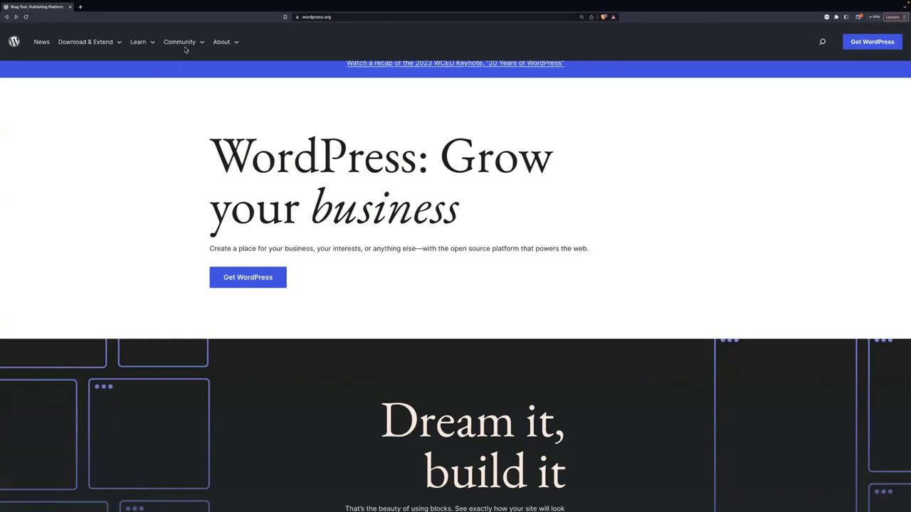
Open the Photo Directory from the site's community section and look over its intro and photo grid
mouse_move(185, 51)
left_click(191, 88)
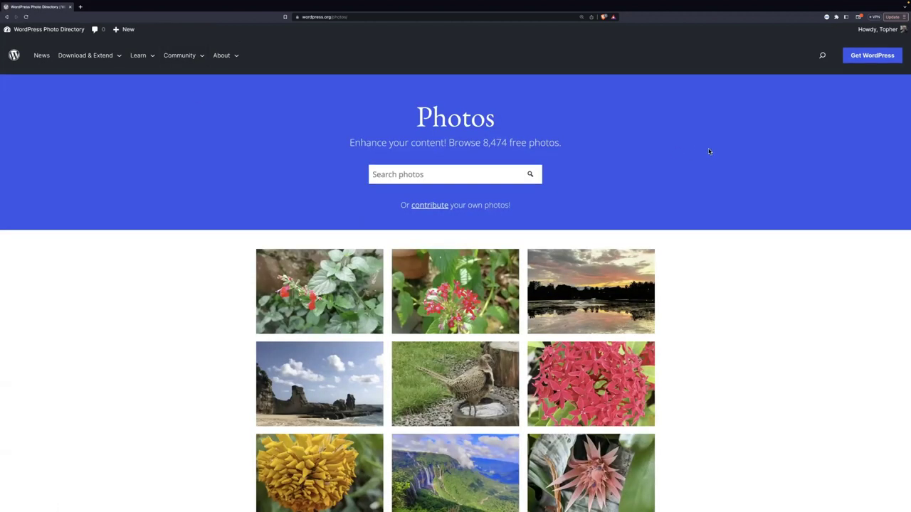
double_click(498, 143)
left_click(436, 174)
key("Escape")
scroll(677, 211, "down", 1)
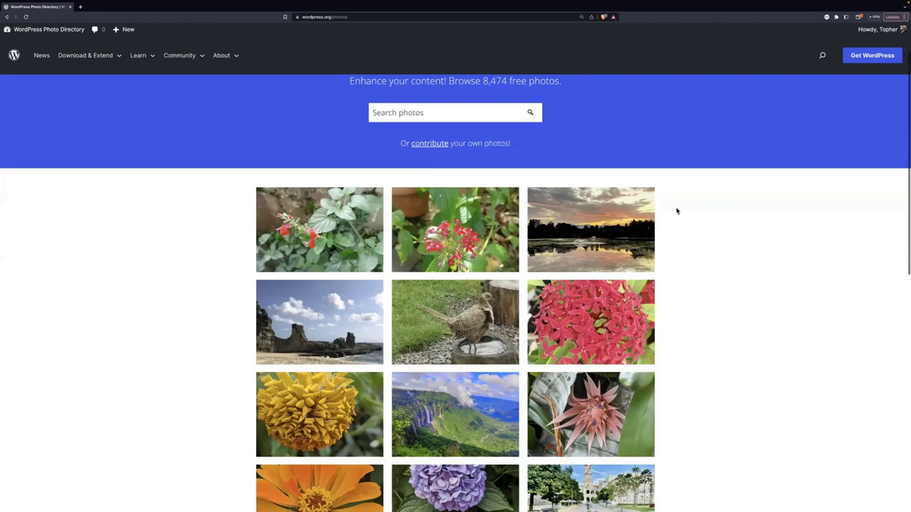
scroll(677, 211, "down", 6)
scroll(676, 211, "down", 2)
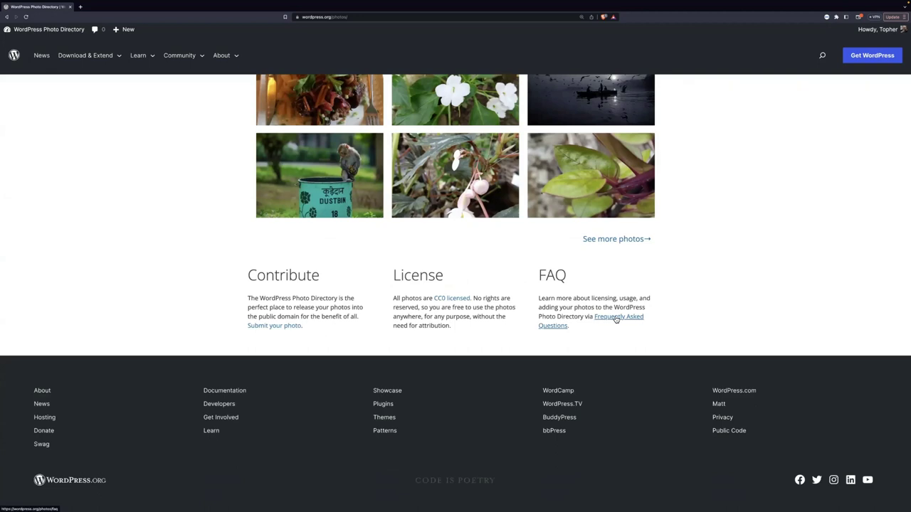
Open the Photo Directory's Frequently Asked Questions and read the usage and contributing answers
left_click(616, 319)
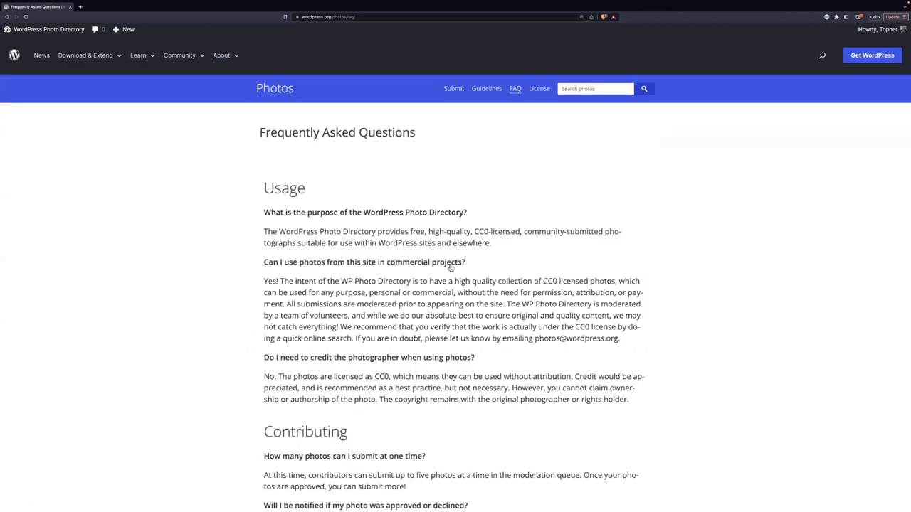
scroll(454, 267, "down", 1)
scroll(454, 266, "down", 3)
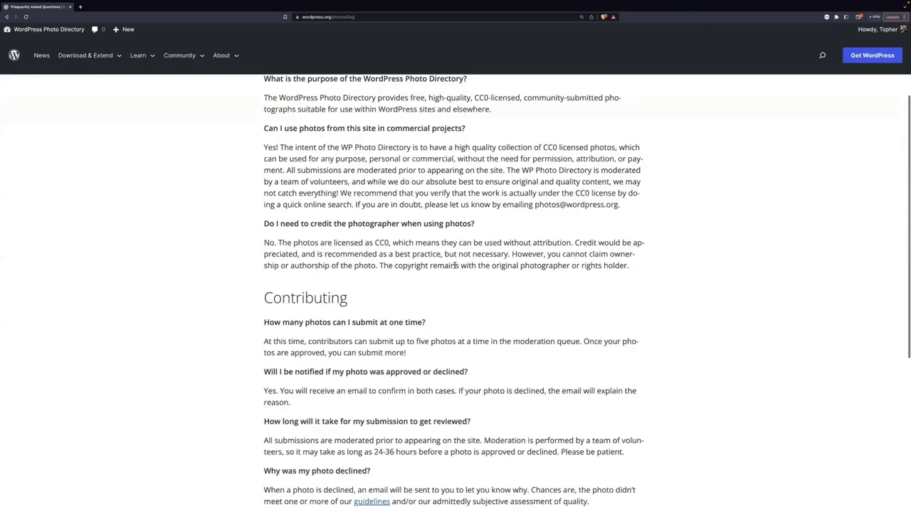
scroll(456, 268, "down", 2)
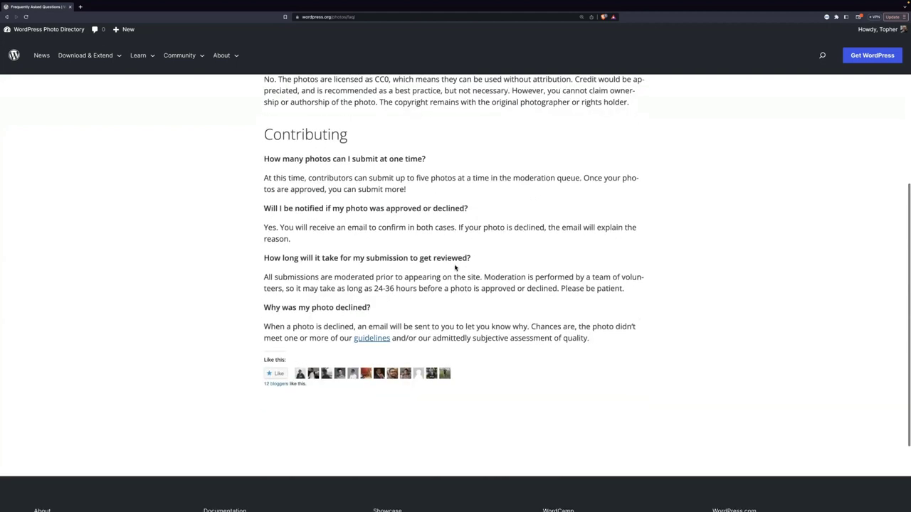
Open the photo submission guidelines and examine the licensing terms and the image file size and format requirements
left_click(372, 339)
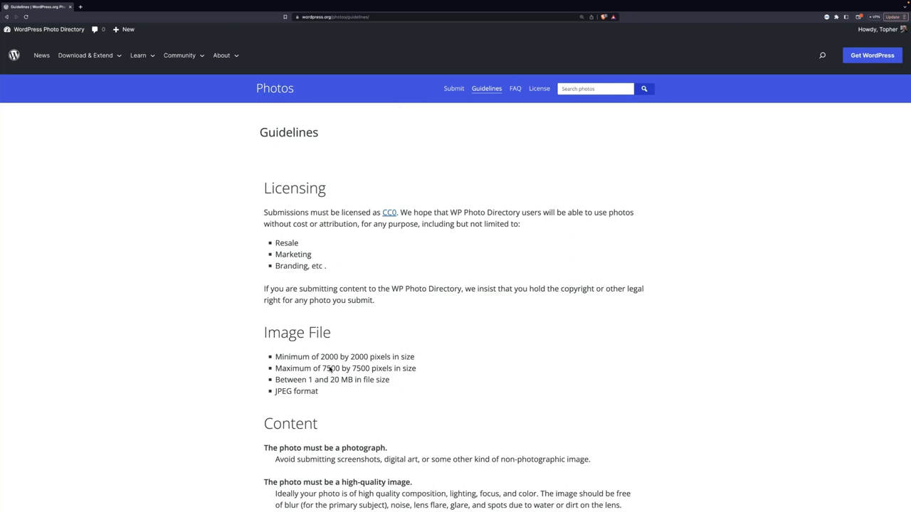
scroll(441, 310, "down", 1)
scroll(443, 306, "down", 2)
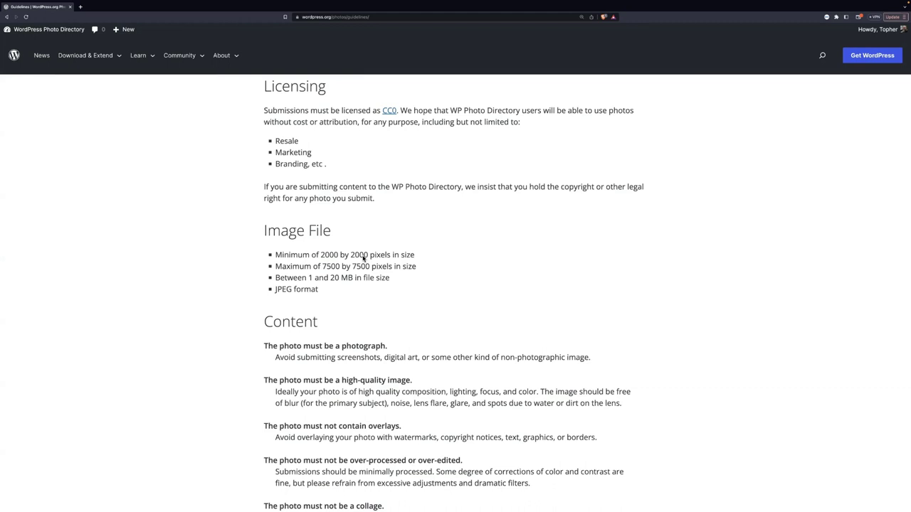
left_click_drag(332, 278, 381, 279)
triple_click(302, 289)
left_click(371, 291)
Review the content rules in the guidelines, including the one about faces of people
scroll(371, 290, "down", 5)
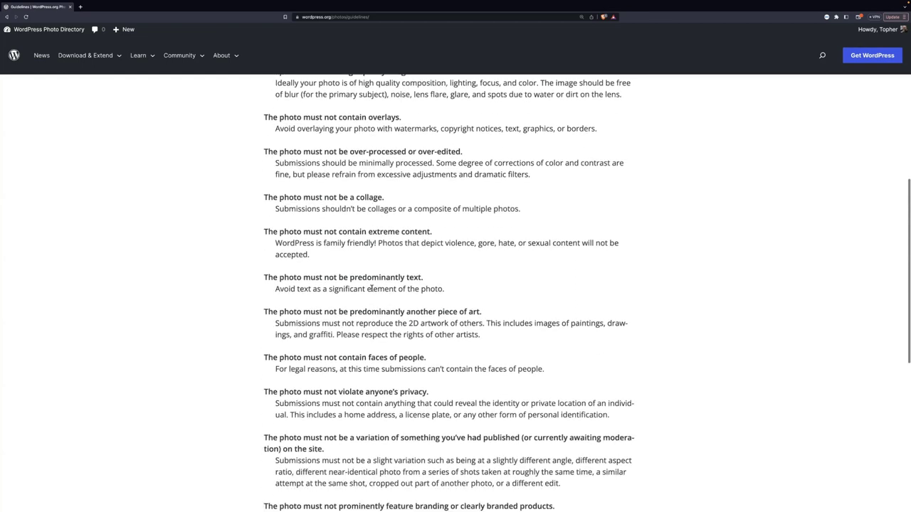
scroll(371, 290, "up", 6)
scroll(371, 290, "down", 2)
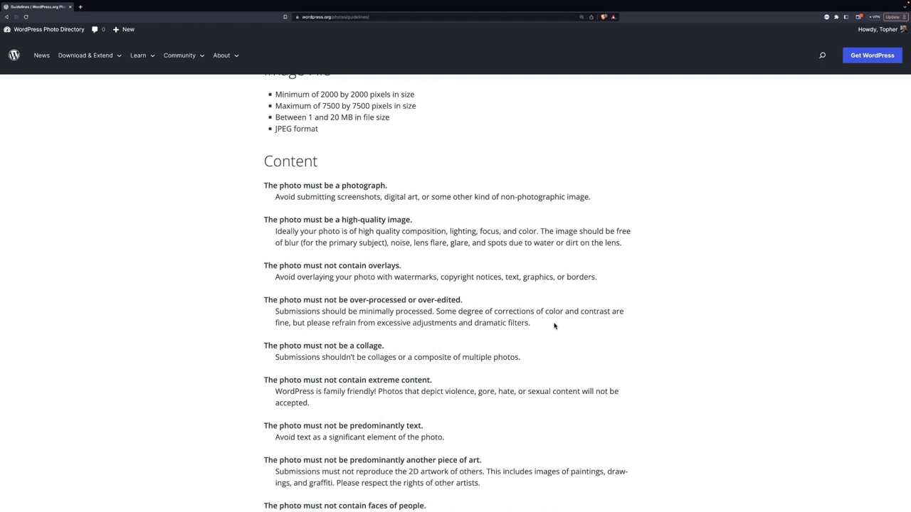
scroll(545, 339, "down", 2)
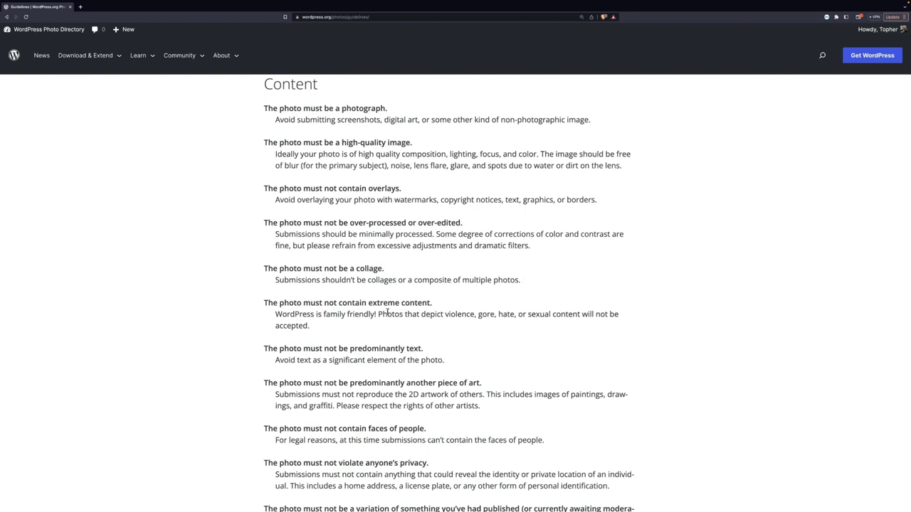
scroll(381, 333, "down", 1)
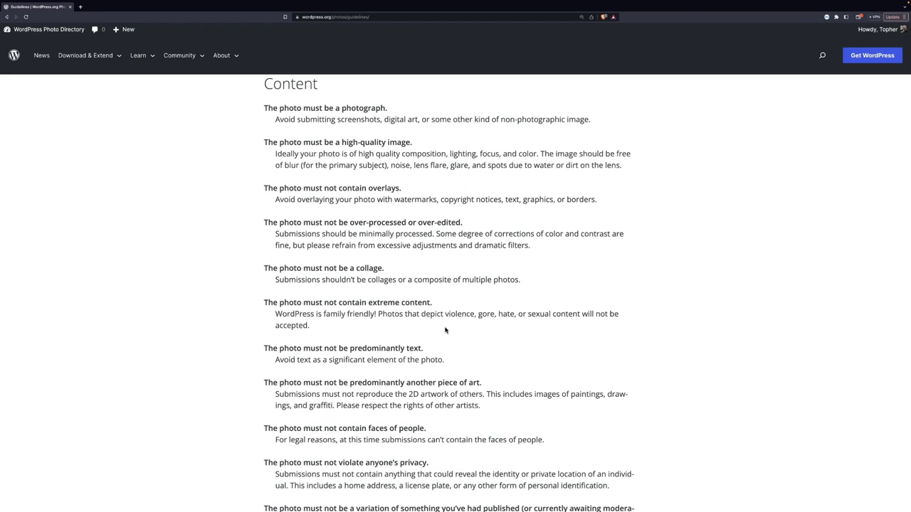
scroll(445, 331, "down", 3)
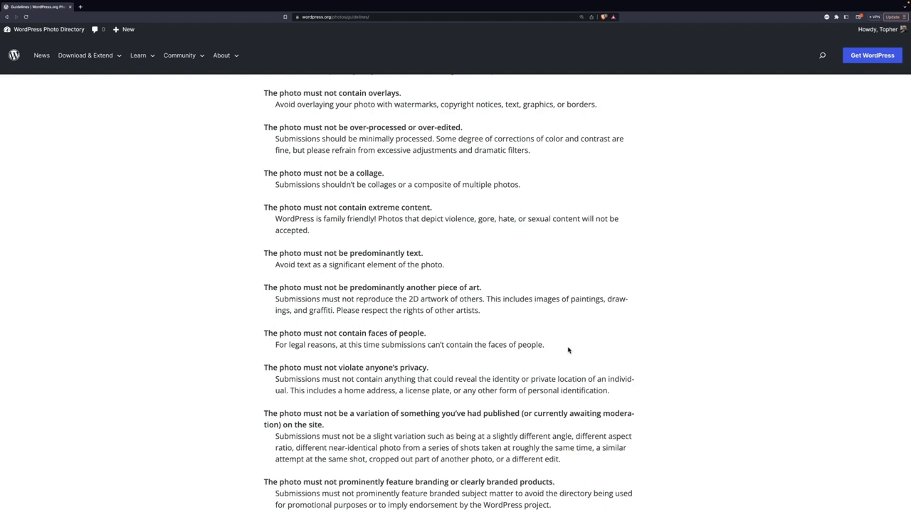
triple_click(534, 344)
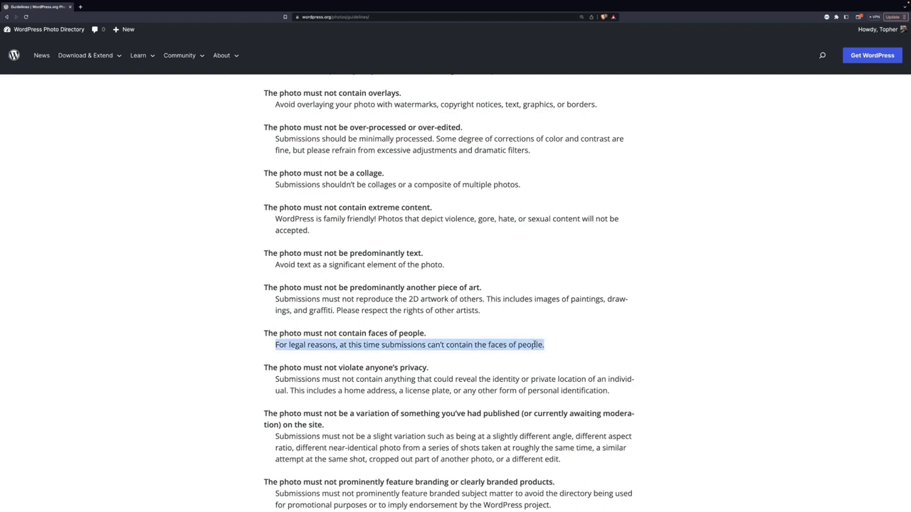
left_click(533, 344)
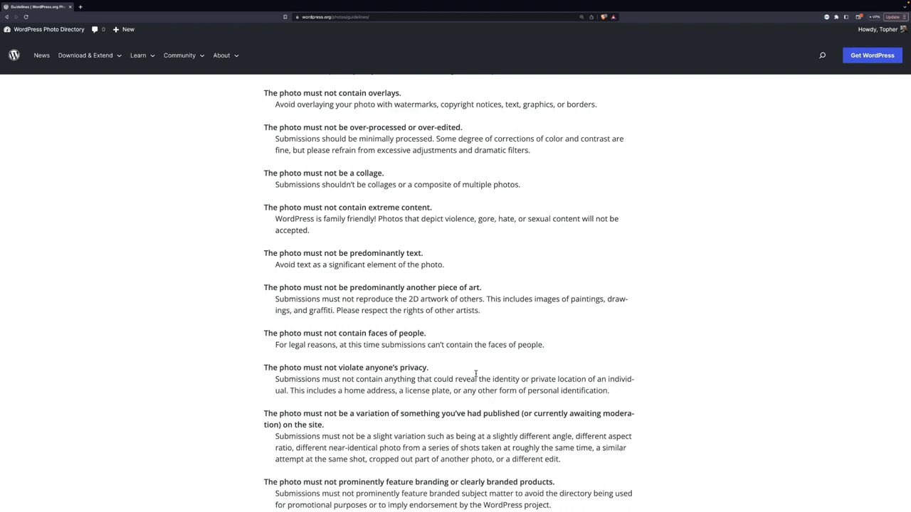
Read the remaining content rules on privacy, variations and branding, and the Moderation section of the guidelines
scroll(301, 370, "down", 3)
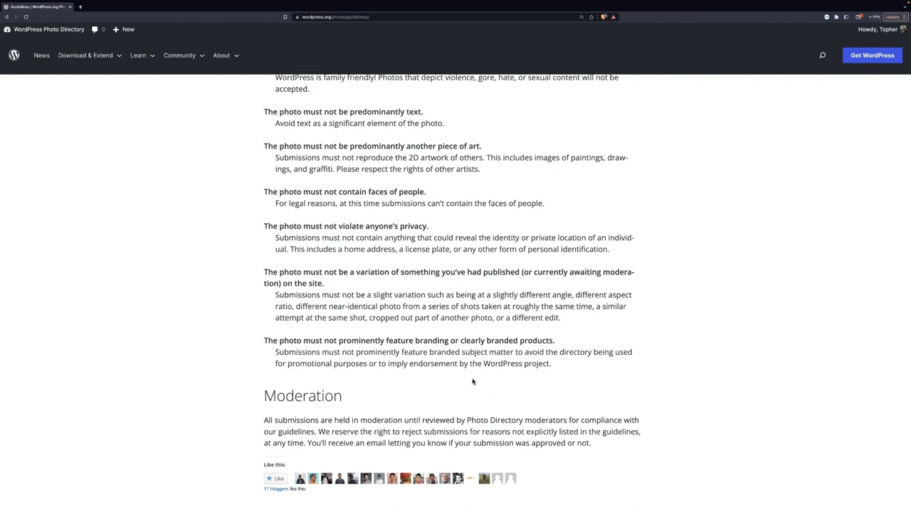
scroll(472, 382, "down", 2)
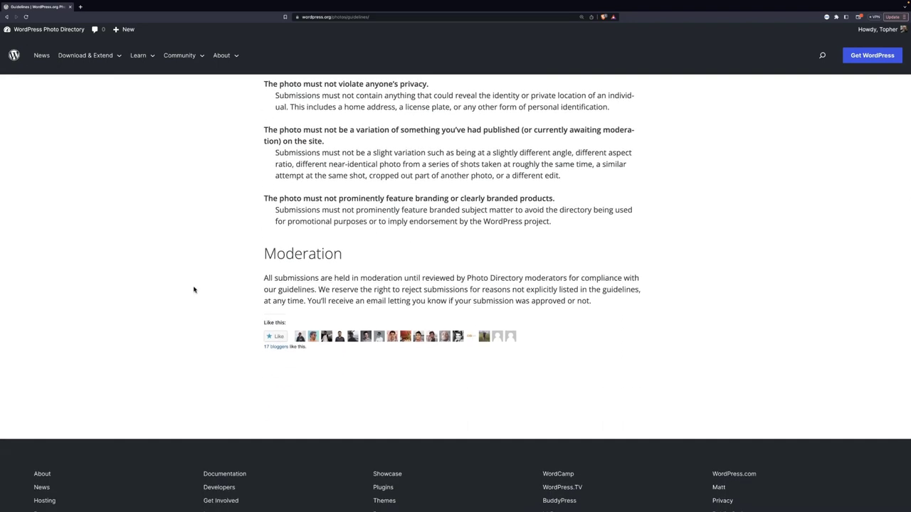
left_click_drag(344, 262, 530, 301)
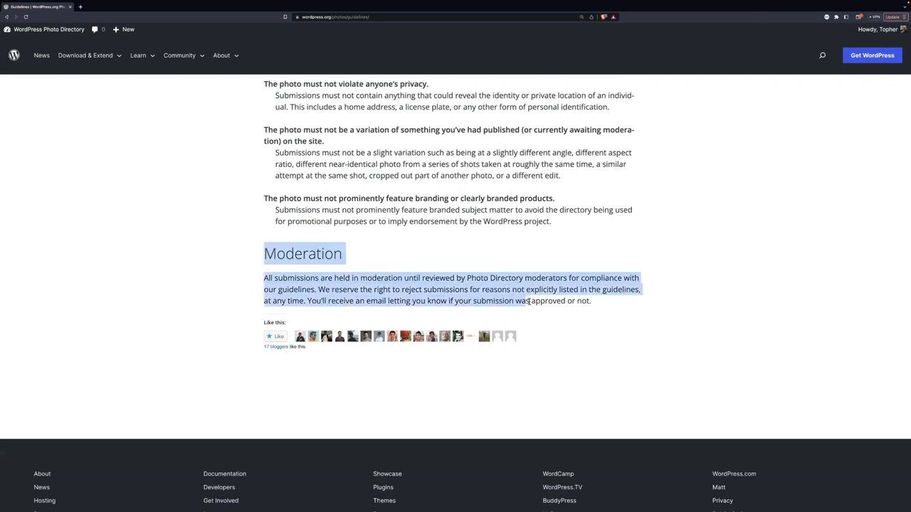
left_click(531, 302)
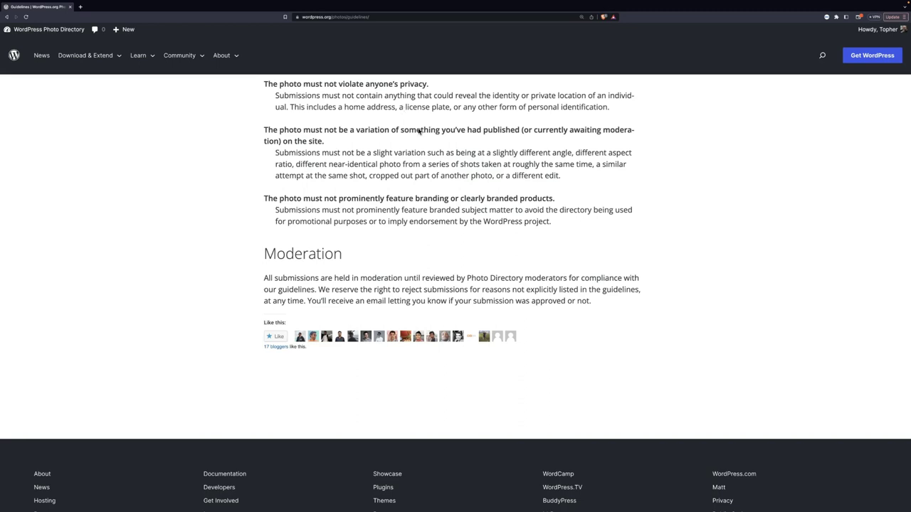
Return to the Photo Directory's main page and open the page for contributing photos
scroll(418, 132, "up", 10)
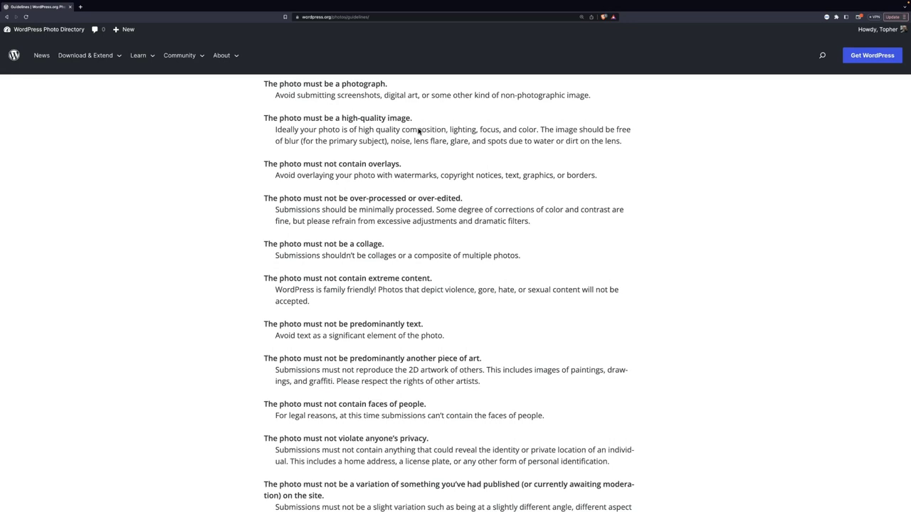
scroll(419, 131, "up", 6)
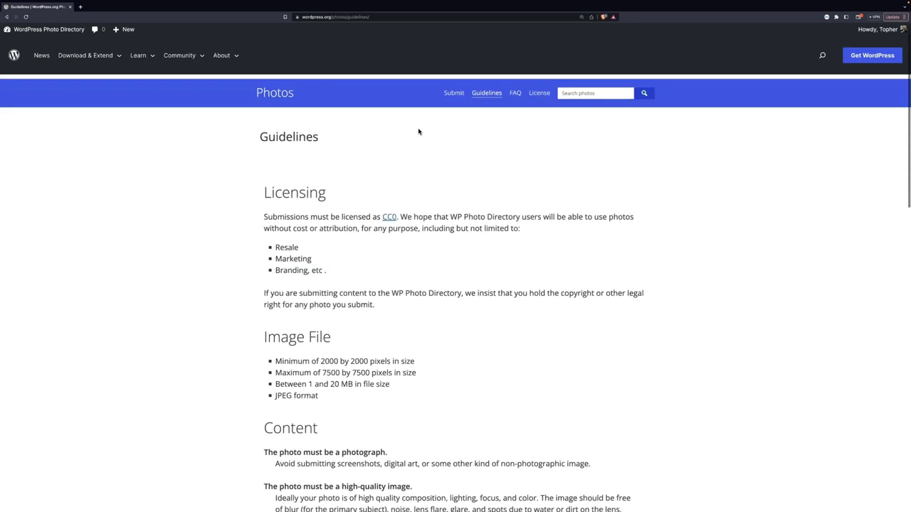
left_click(6, 16)
left_click(6, 17)
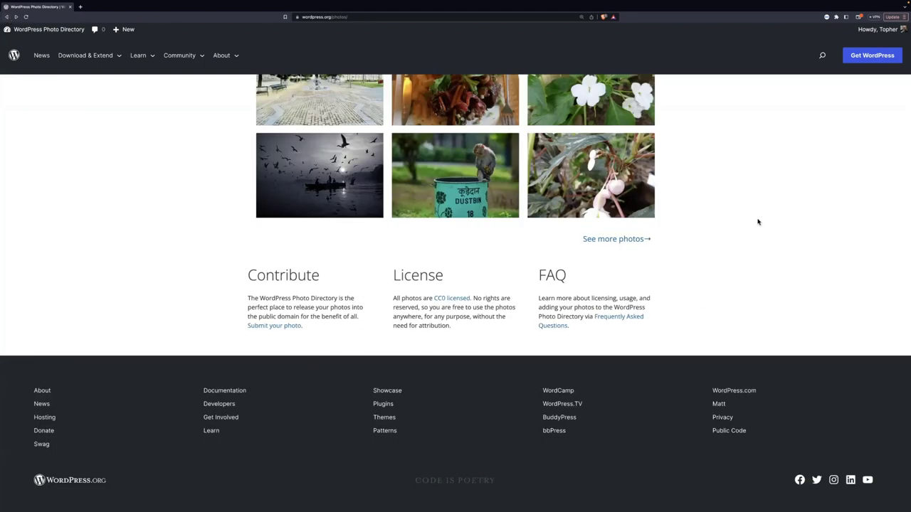
scroll(758, 222, "up", 10)
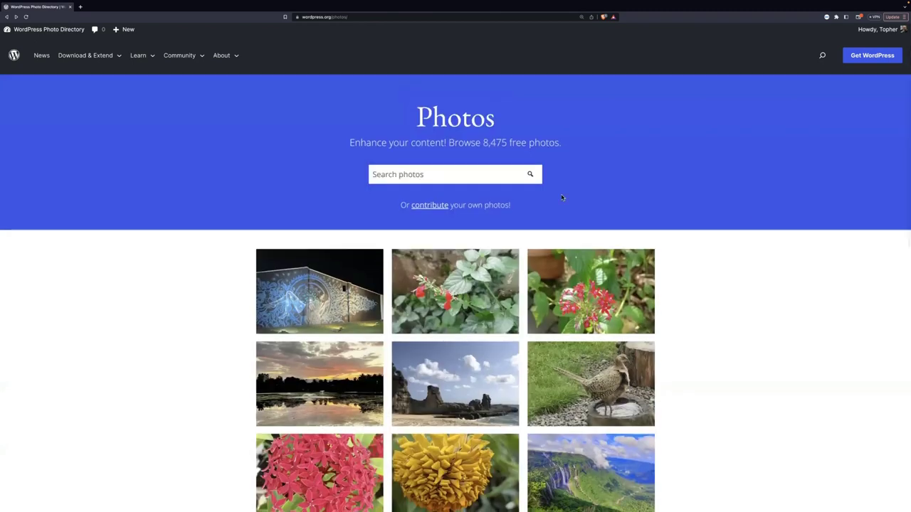
left_click(430, 205)
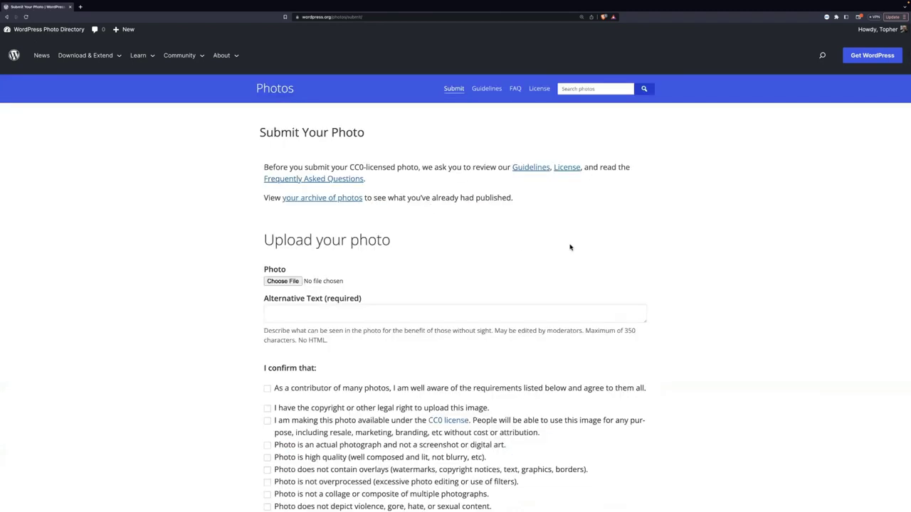
Enlarge the submission page and examine the photo upload, alternative text and confirmation fields
scroll(626, 250, "down", 1)
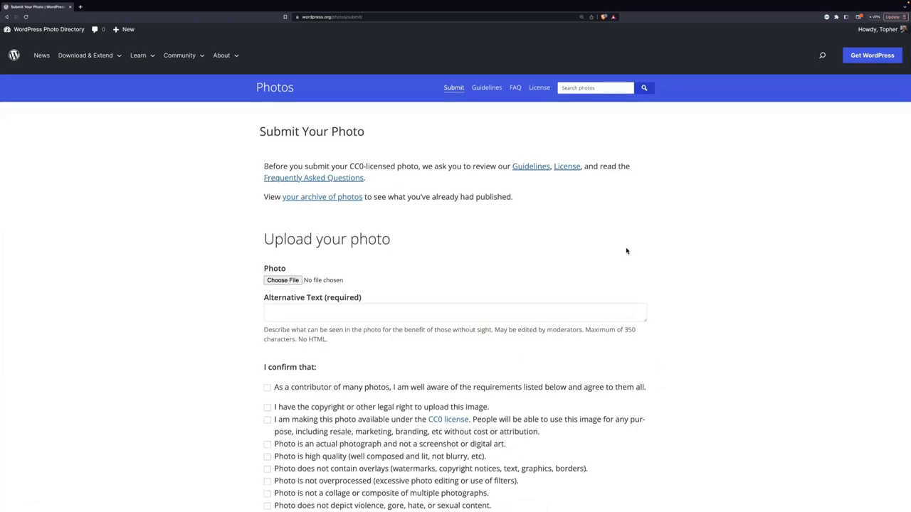
key("super+equal")
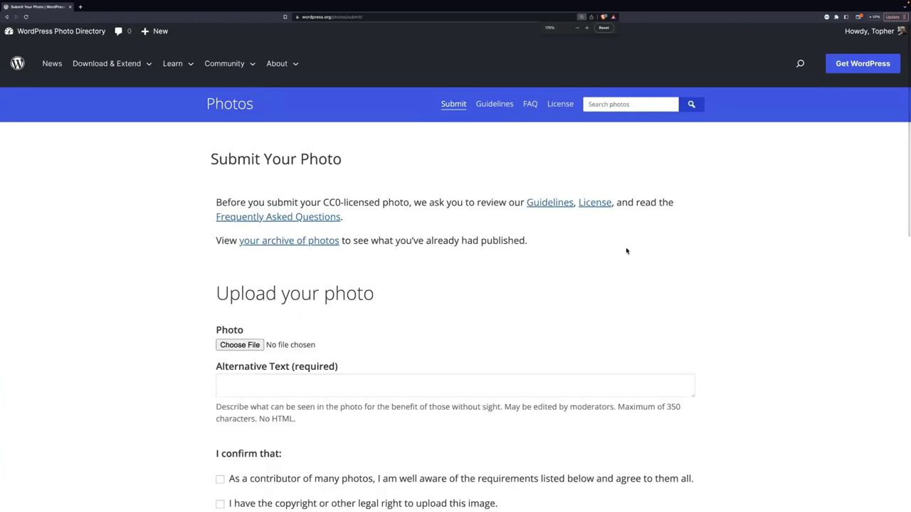
scroll(626, 250, "down", 1)
scroll(626, 250, "down", 1)
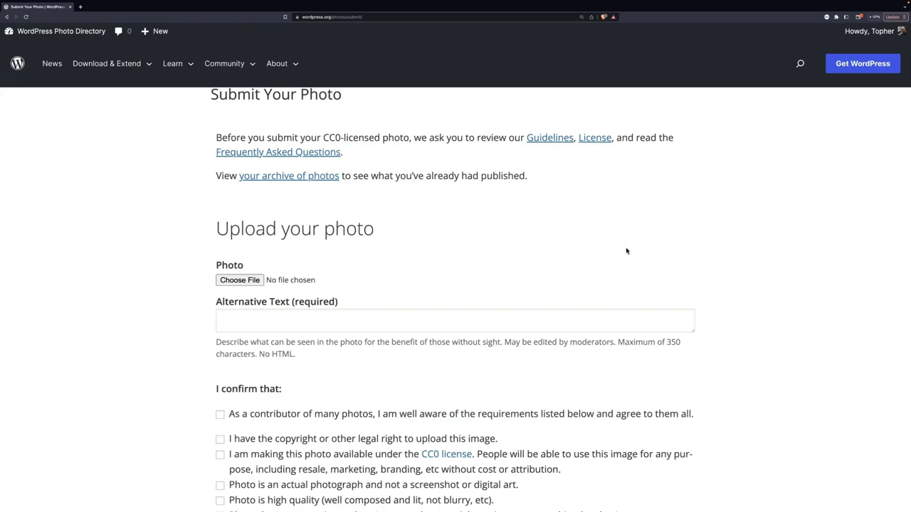
scroll(626, 250, "up", 2)
scroll(626, 250, "down", 1)
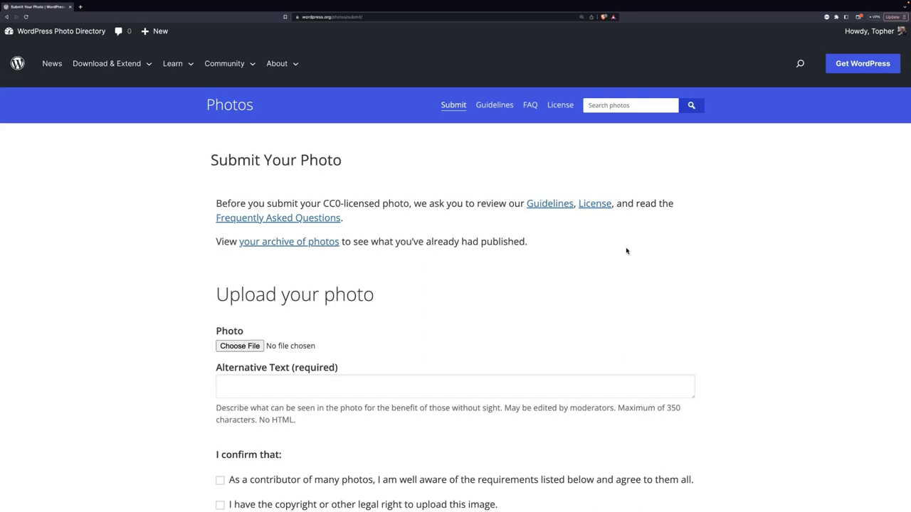
scroll(626, 251, "down", 3)
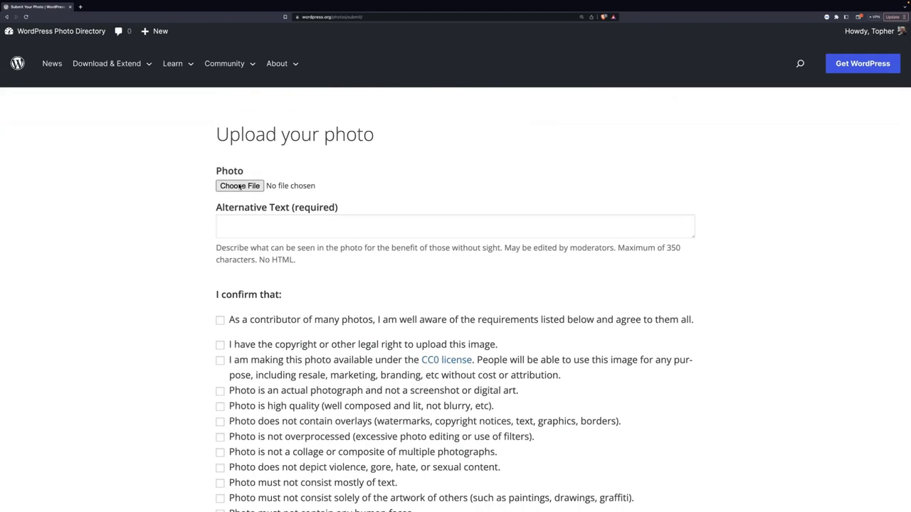
left_click(318, 232)
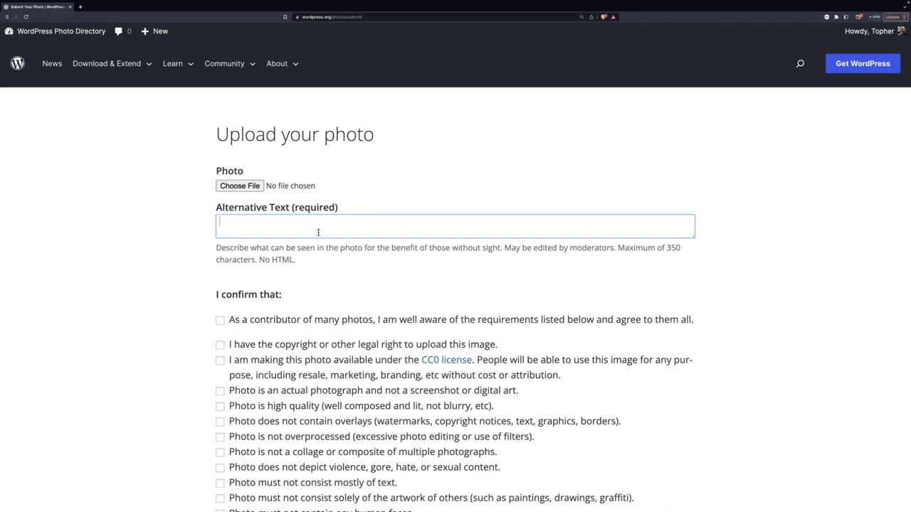
scroll(318, 232, "down", 4)
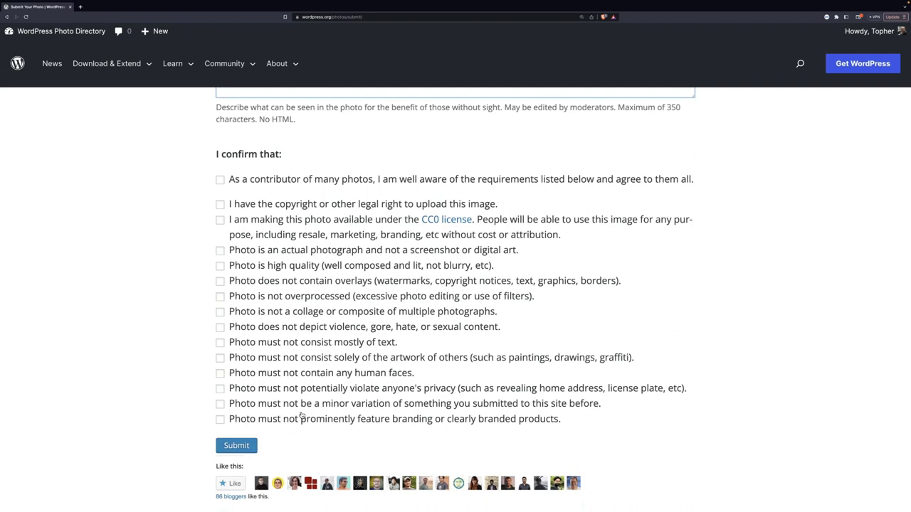
Try ticking the copyright, CC0 license and experienced-contributor confirmations, clearing each one again
left_click(256, 206)
left_click(255, 223)
left_click(257, 210)
left_click(254, 219)
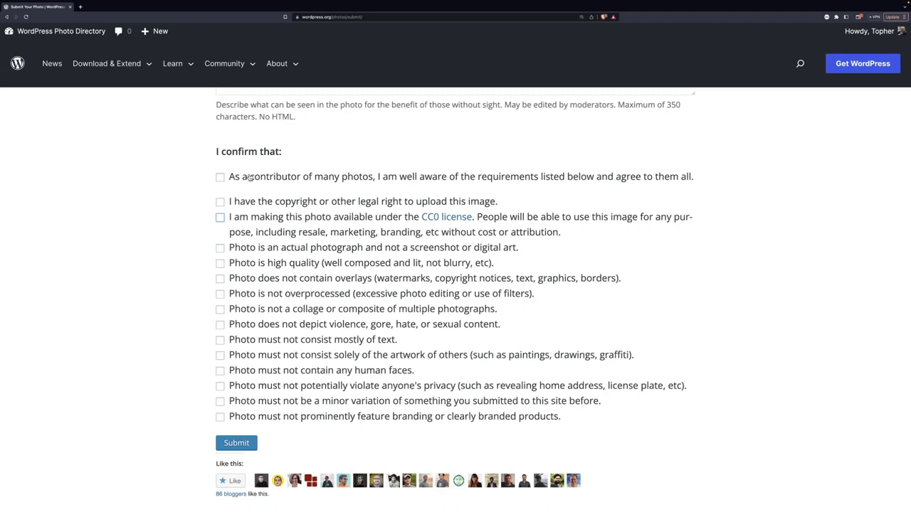
left_click(371, 179)
left_click(370, 180)
Choose the photo file IMG_3816.JPG from the photos folder inside the Wallace pictures directory for upload
scroll(298, 217, "up", 5)
scroll(398, 239, "down", 2)
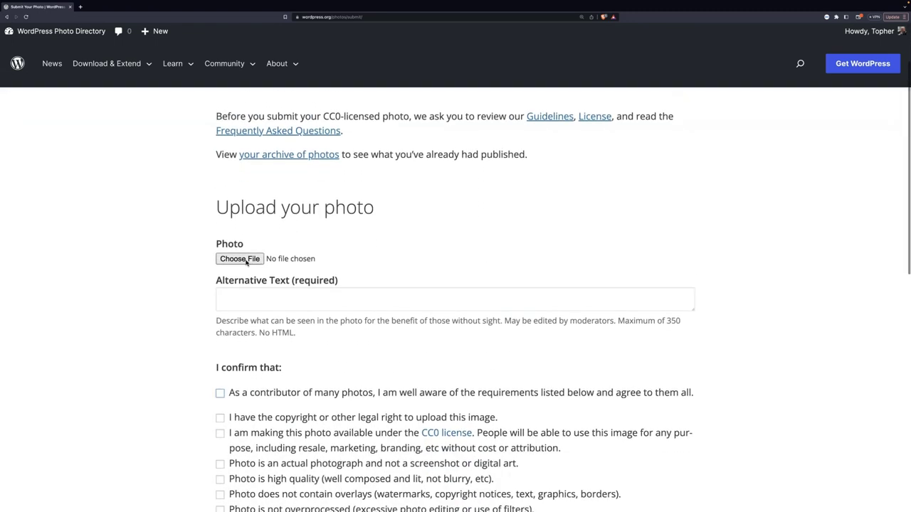
left_click(247, 259)
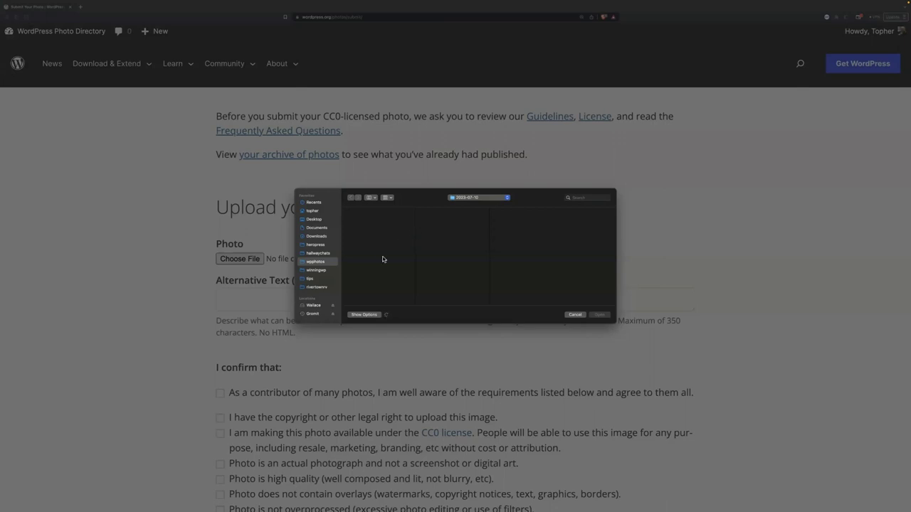
left_click(321, 263)
left_click(311, 305)
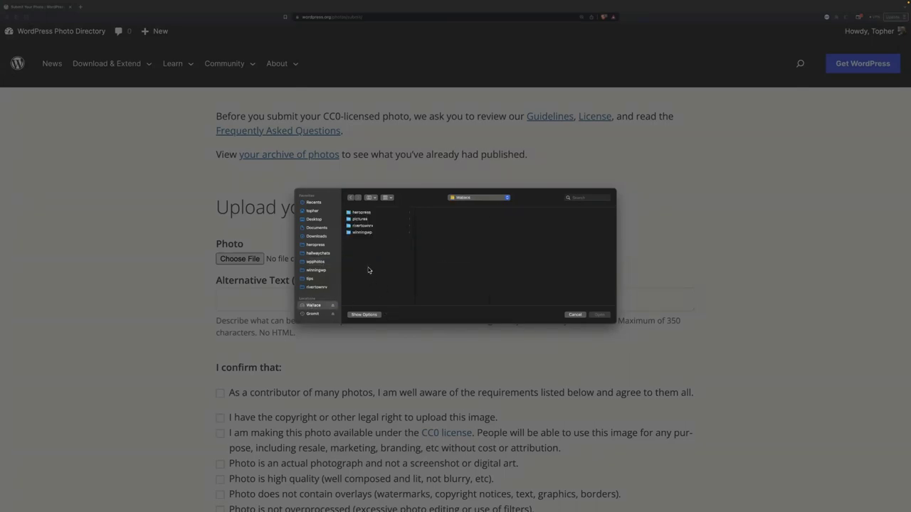
left_click(372, 219)
scroll(447, 279, "down", 5)
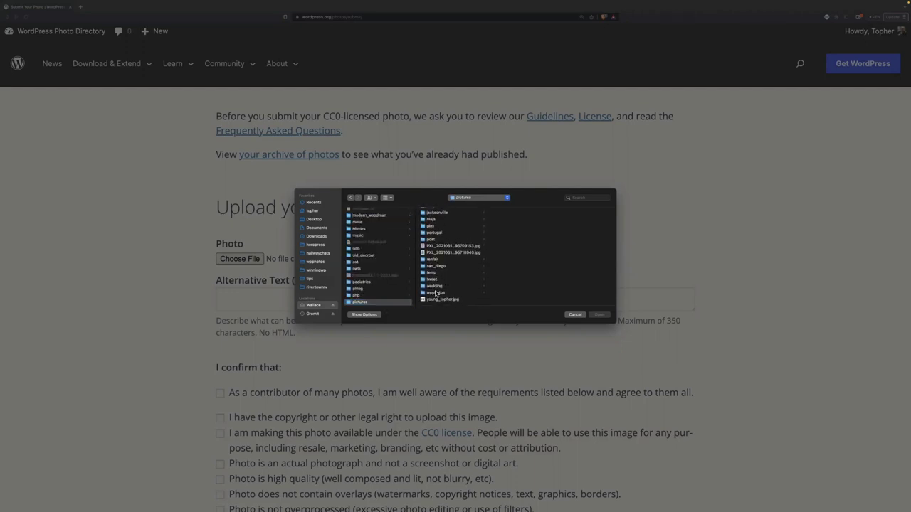
left_click(436, 293)
left_click(515, 212)
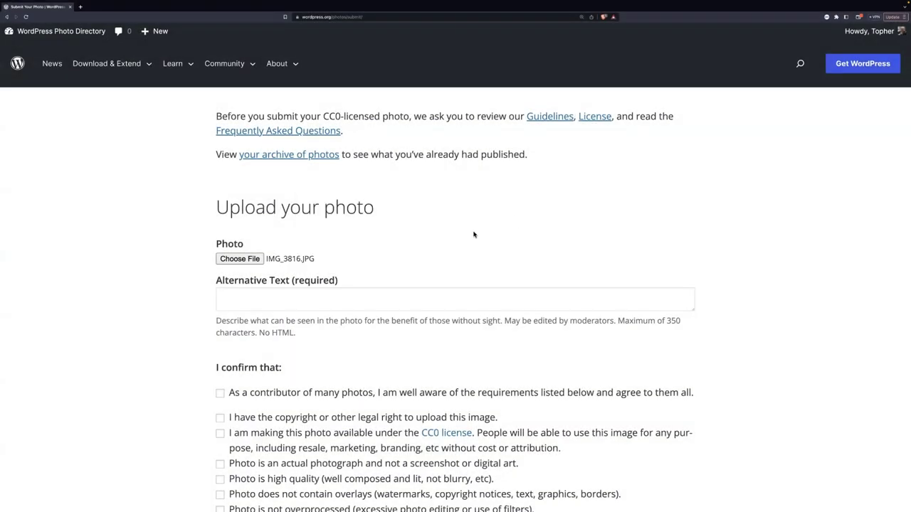
Enter the alternative text "Grand Rapids MI, partly cloudy sky, the Grand River in the center, brightly painted parking lot in foreground."
left_click(301, 301)
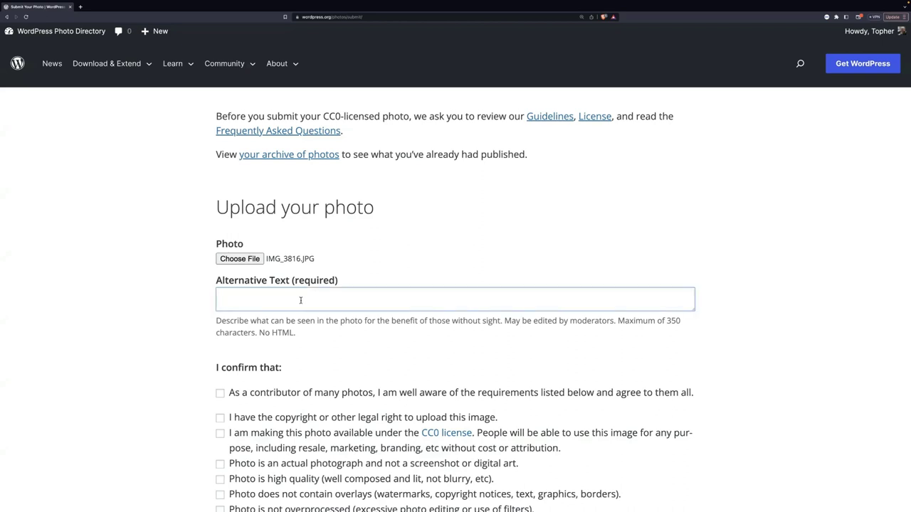
type("Pho")
key("BackSpace")
key("BackSpace")
key("BackSpace")
type("Grand Rapoids MI,")
type("tly")
type("dy sky,")
type("the Grand Rai")
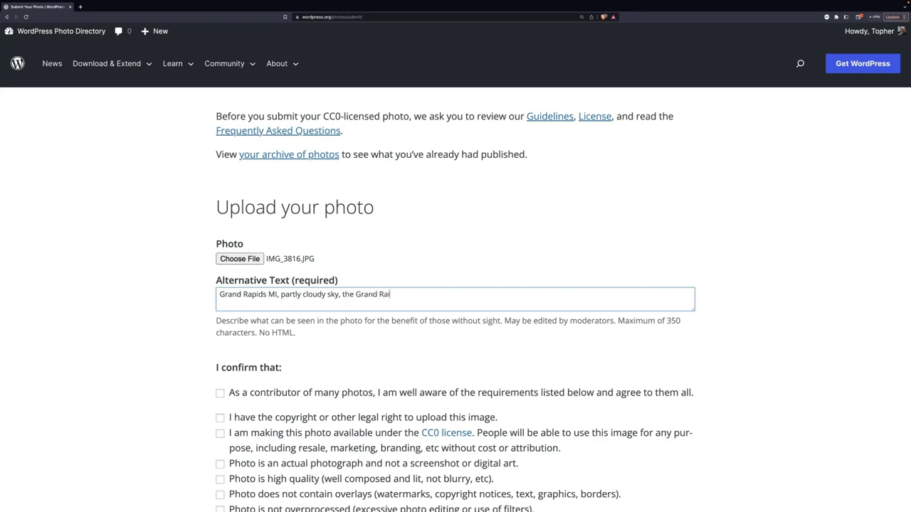
type("ver")
key("BackSpace")
key("BackSpace")
key("BackSpace")
key("BackSpace")
key("BackSpace")
type("iverin in the center, briughtly")
key("BackSpace")
key("BackSpace")
key("BackSpace")
key("BackSpace")
key("BackSpace")
key("BackSpace")
key("BackSpace")
type("ightly painted")
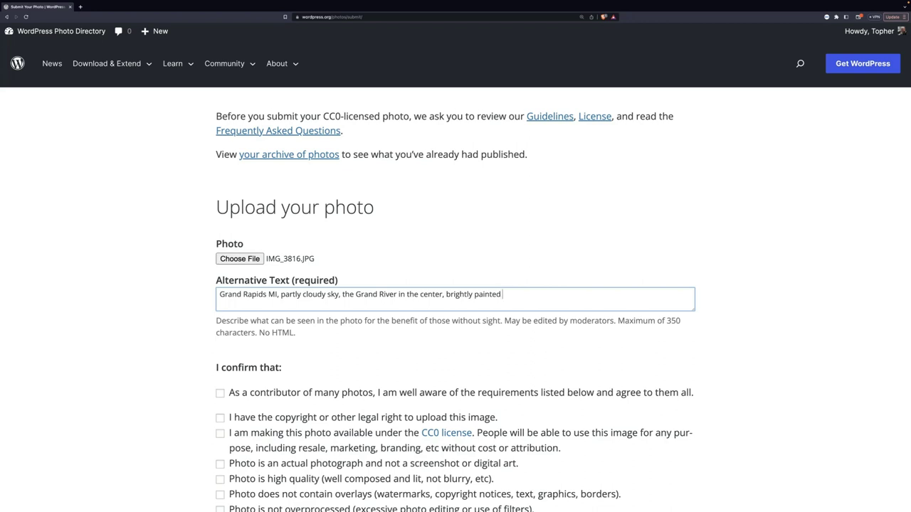
type("parking lot in foreground.")
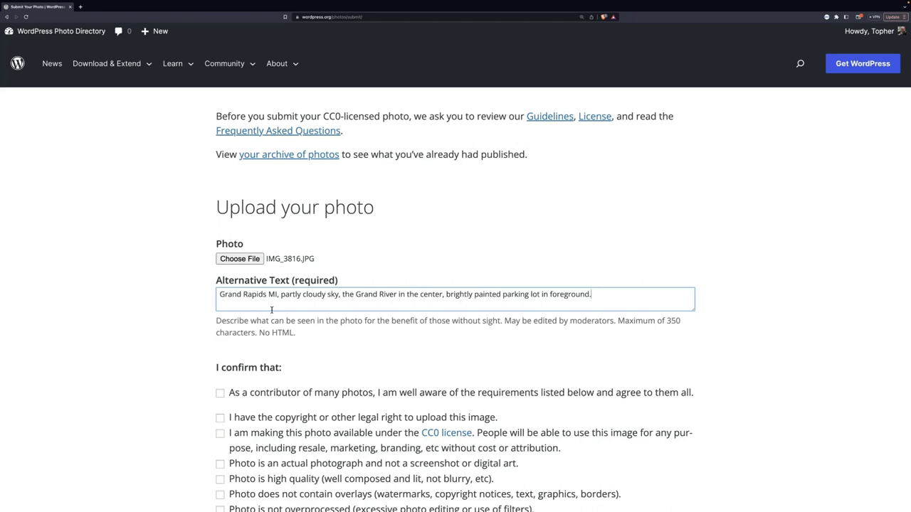
Agree to all requirements through the experienced-contributor confirmation, submit the photo, and check the submissions awaiting moderation
scroll(270, 311, "down", 5)
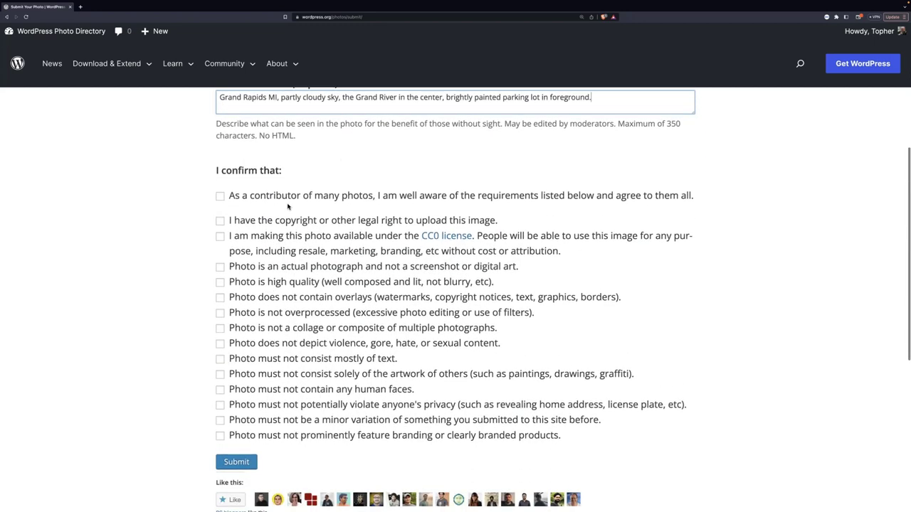
left_click(289, 201)
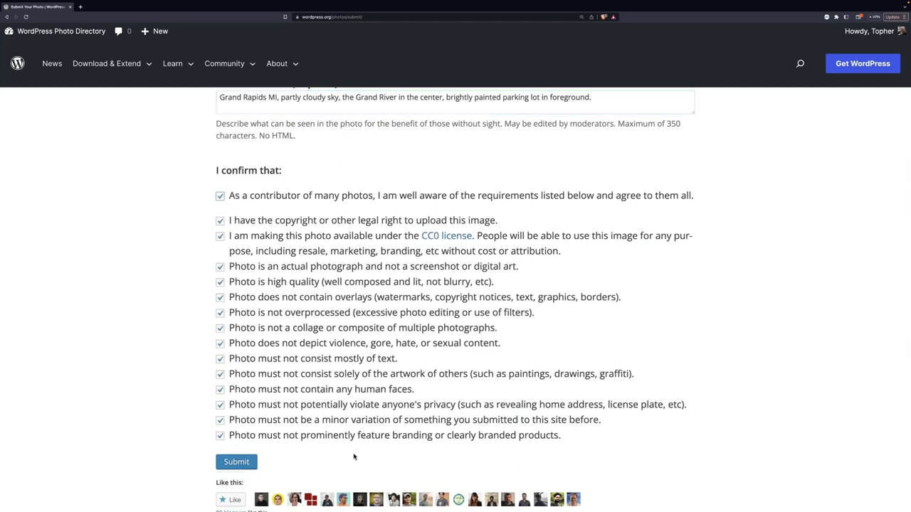
left_click(254, 463)
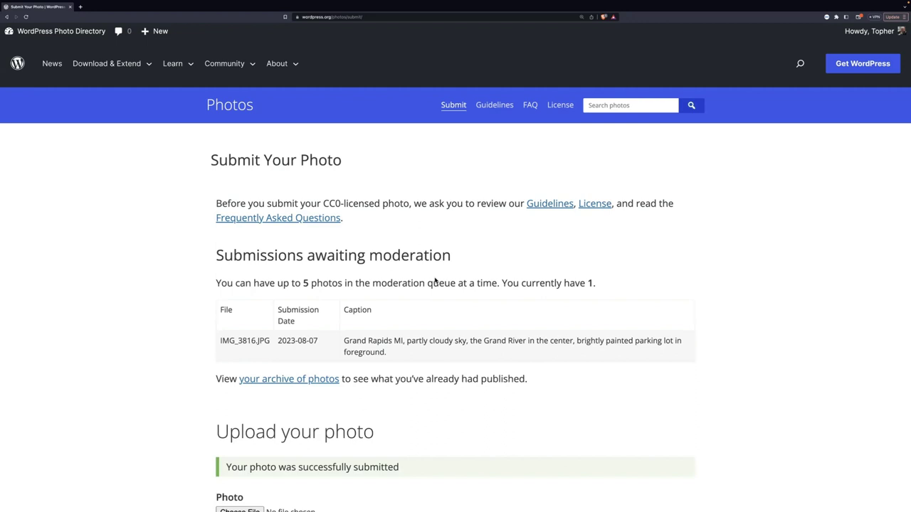
scroll(436, 282, "down", 3)
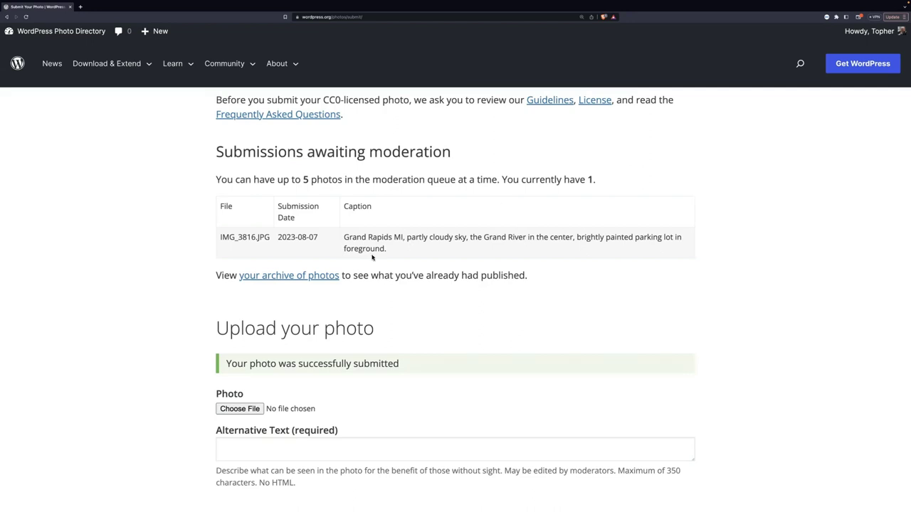
Return to the Photo Directory's main page and open the airplane wing photo from the latest contributions
left_click(7, 17)
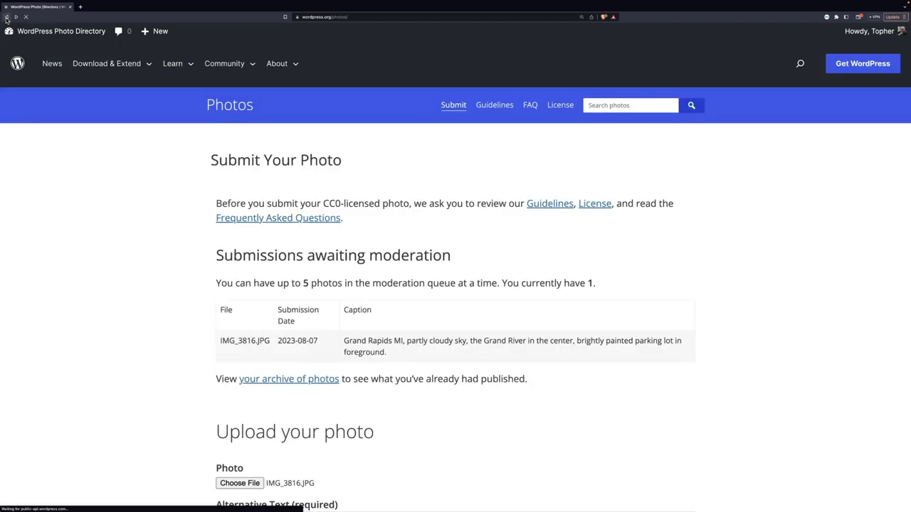
left_click(6, 18)
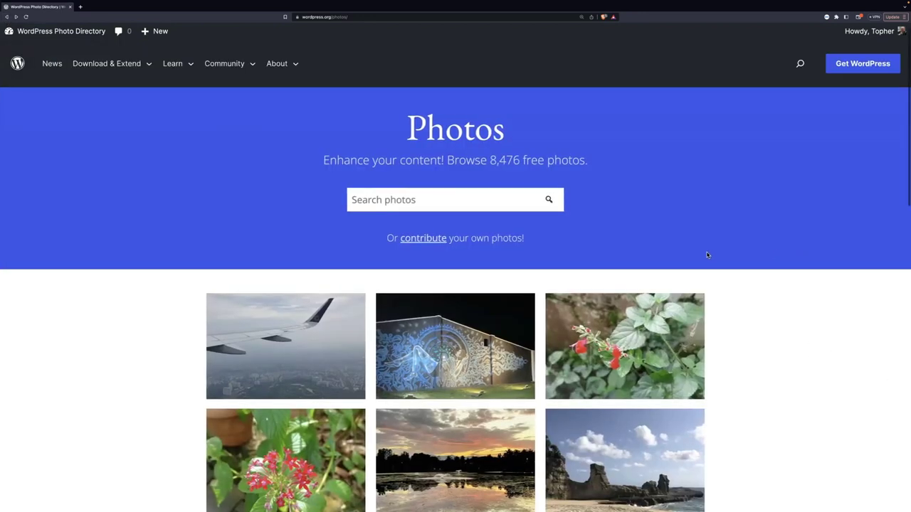
scroll(708, 254, "down", 2)
scroll(707, 254, "down", 1)
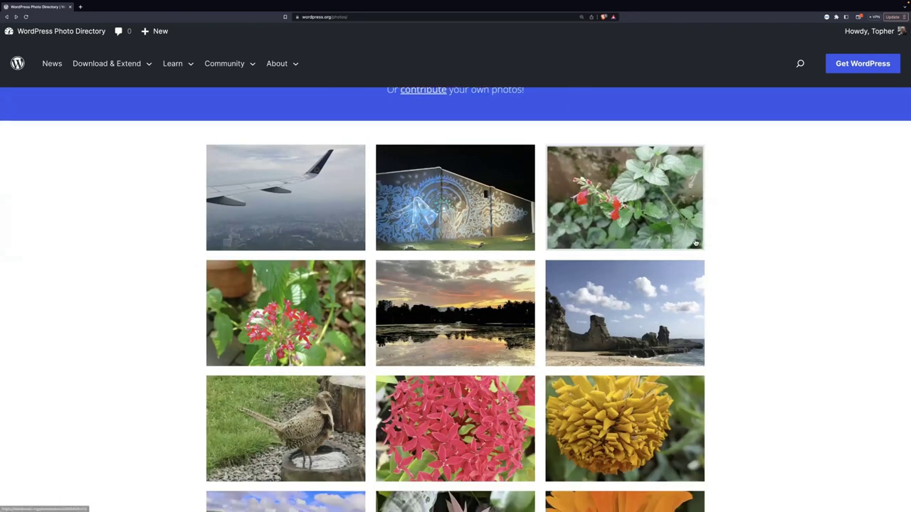
left_click(299, 201)
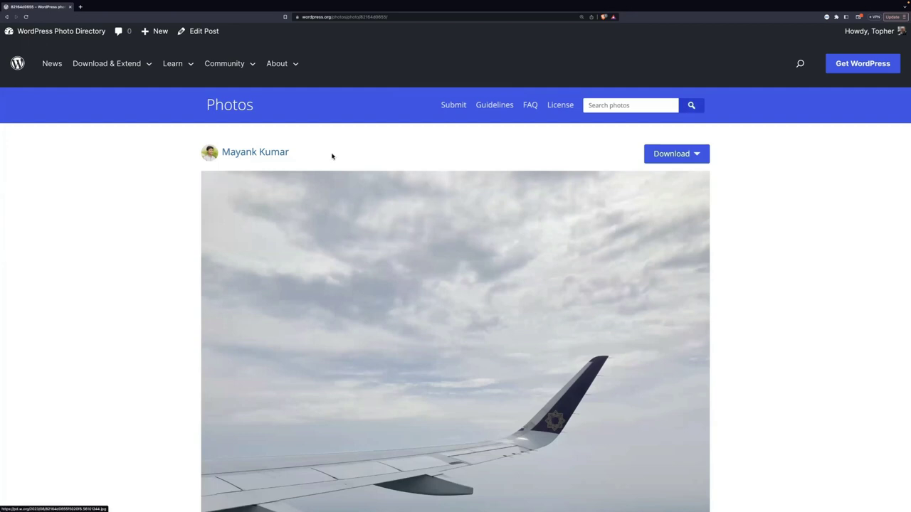
Look through the photographer's contributed photos and WordPress.org profile, and return to the airplane wing photo's page
left_click(241, 155)
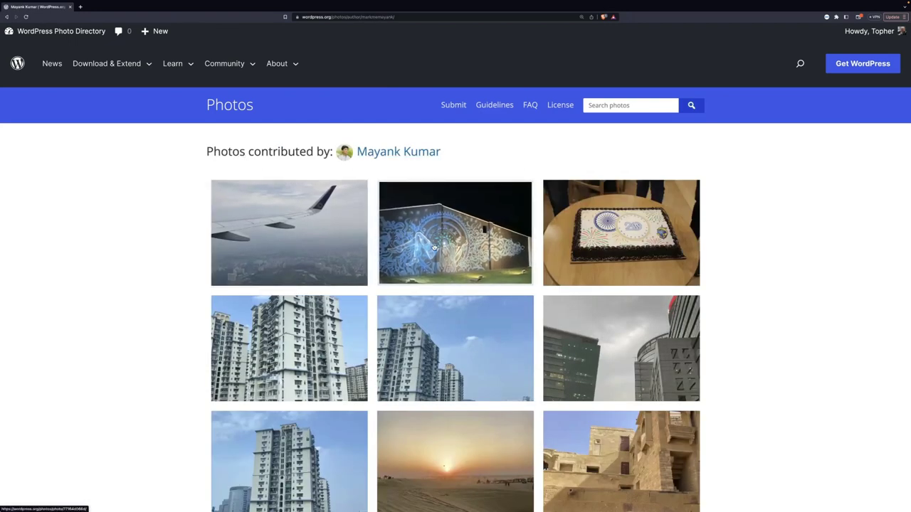
scroll(563, 357, "down", 3)
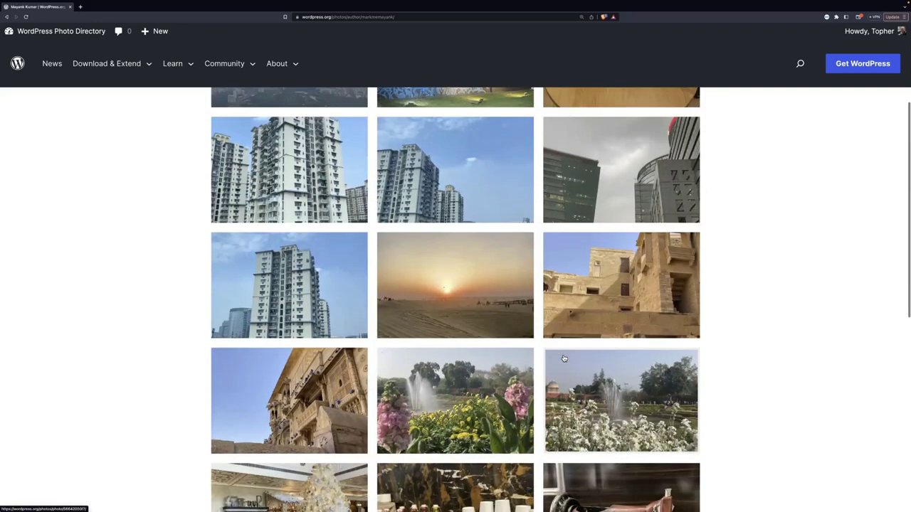
scroll(562, 358, "up", 3)
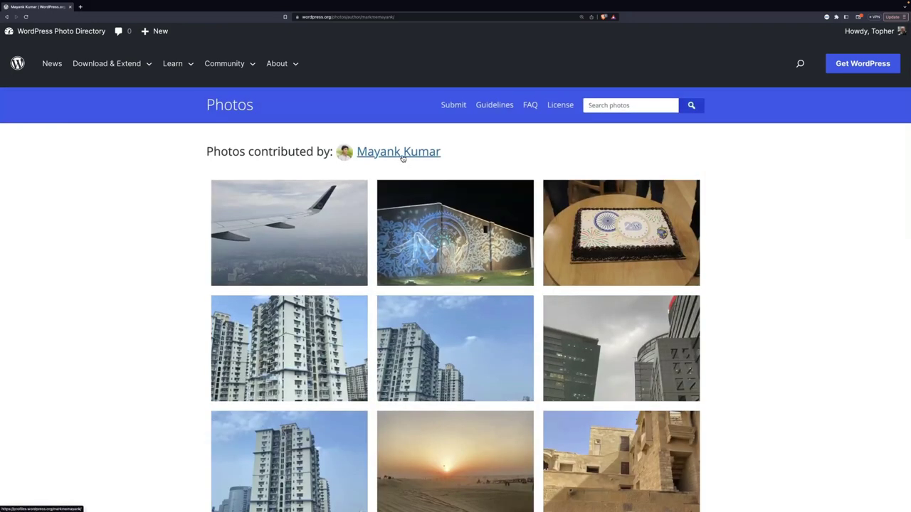
left_click(402, 158)
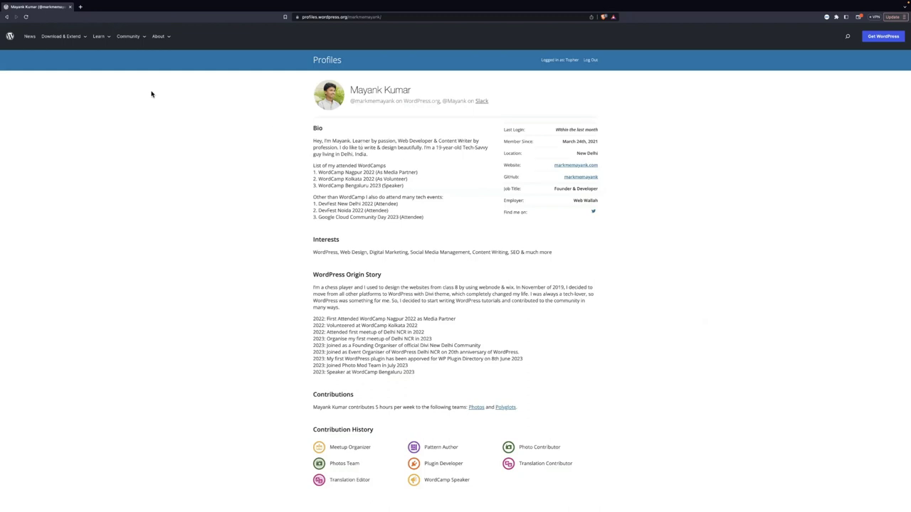
left_click(6, 17)
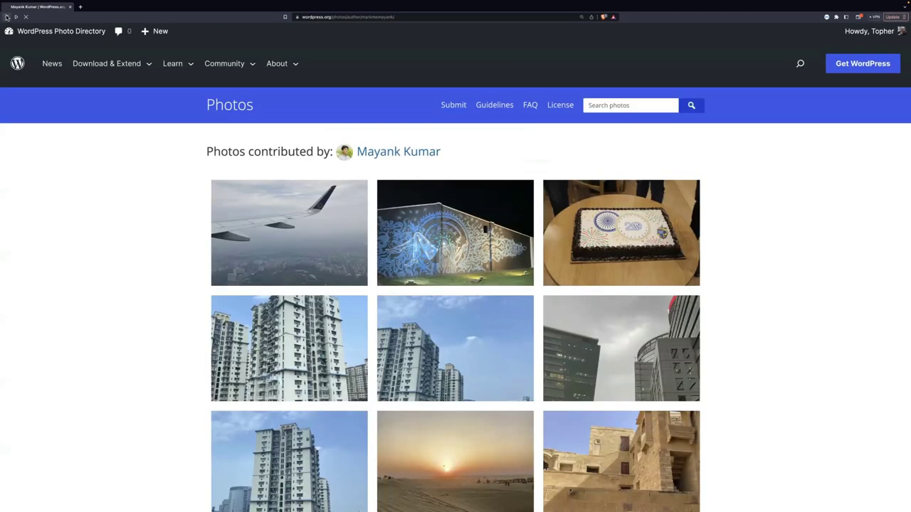
left_click(6, 17)
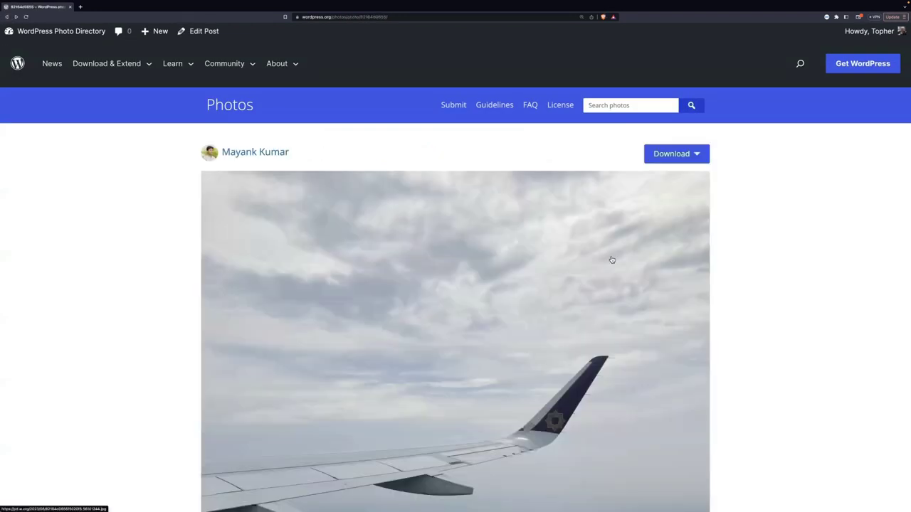
Check the wing photo's download sizes, view its full-size image file, and return to the photo's page
left_click(673, 162)
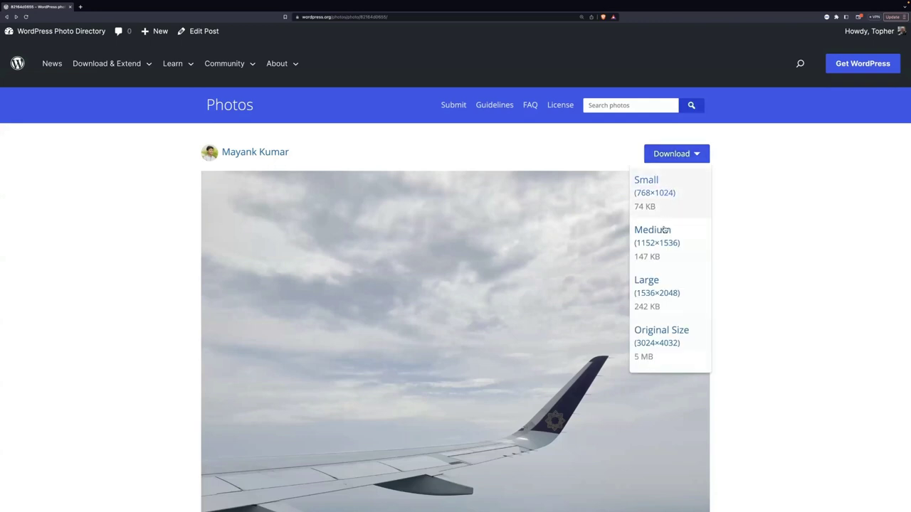
left_click(670, 316)
scroll(785, 242, "down", 2)
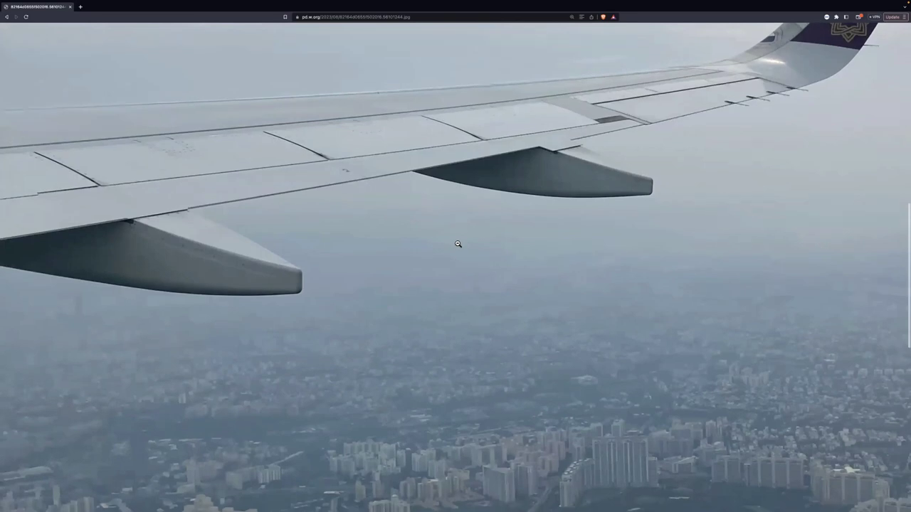
scroll(457, 244, "down", 5)
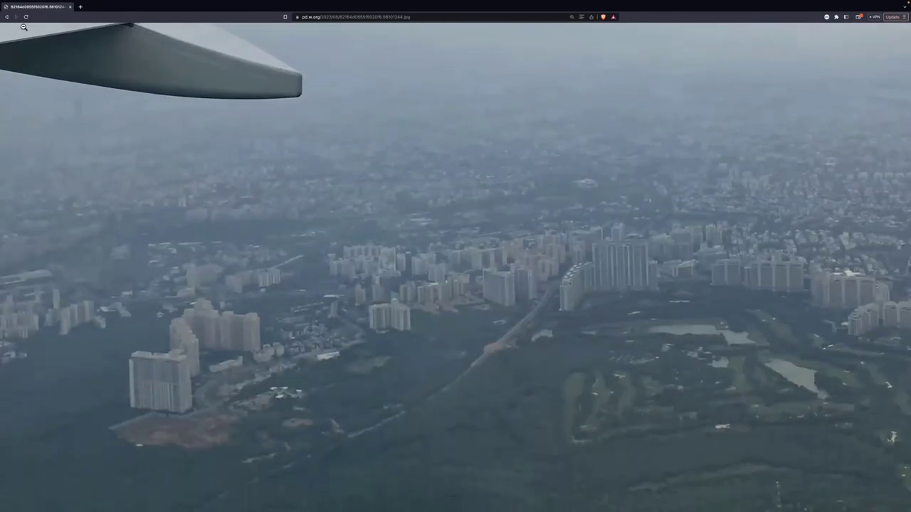
left_click(6, 17)
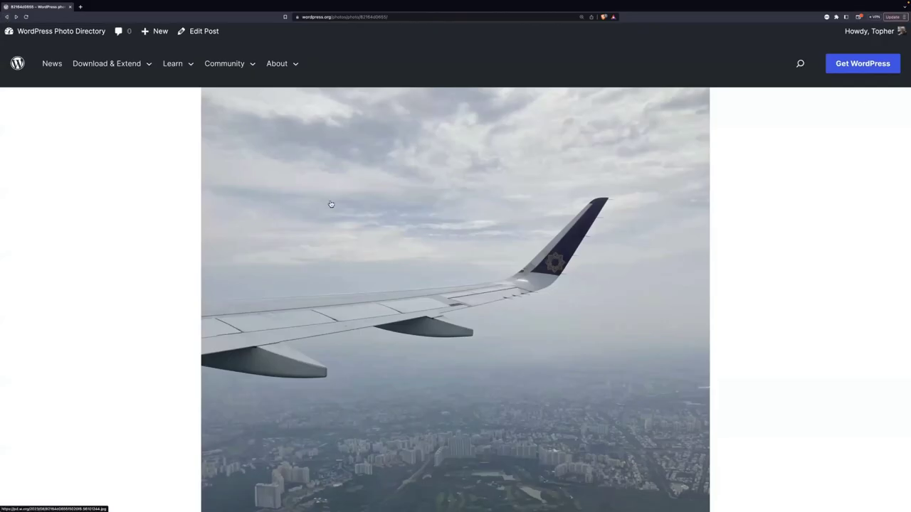
Examine the wing photo's alternative text, categories, tags, dimensions and camera details against the picture
scroll(381, 249, "down", 8)
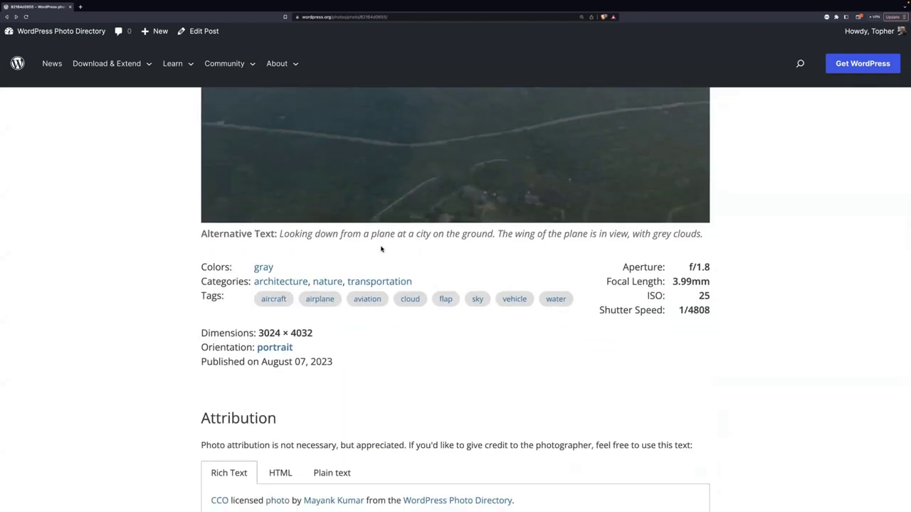
scroll(381, 249, "up", 3)
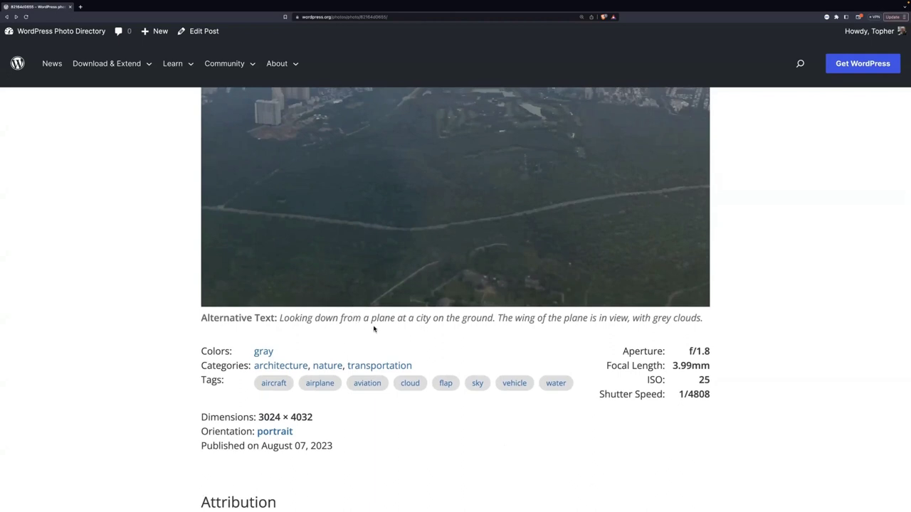
scroll(438, 329, "up", 4)
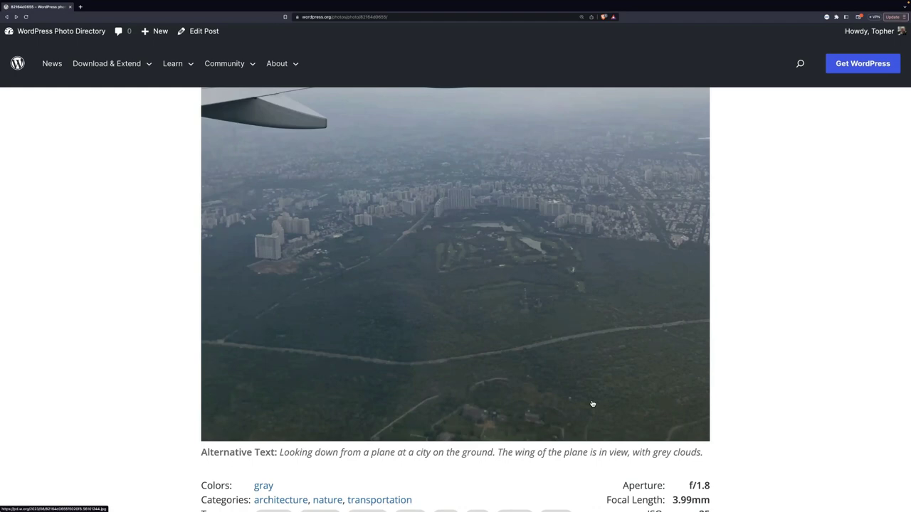
scroll(592, 404, "up", 5)
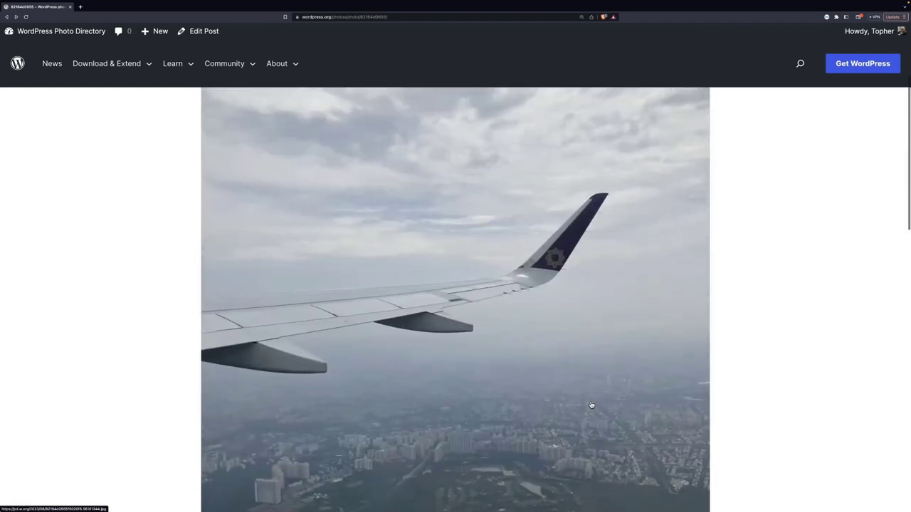
scroll(562, 402, "down", 5)
scroll(562, 401, "down", 2)
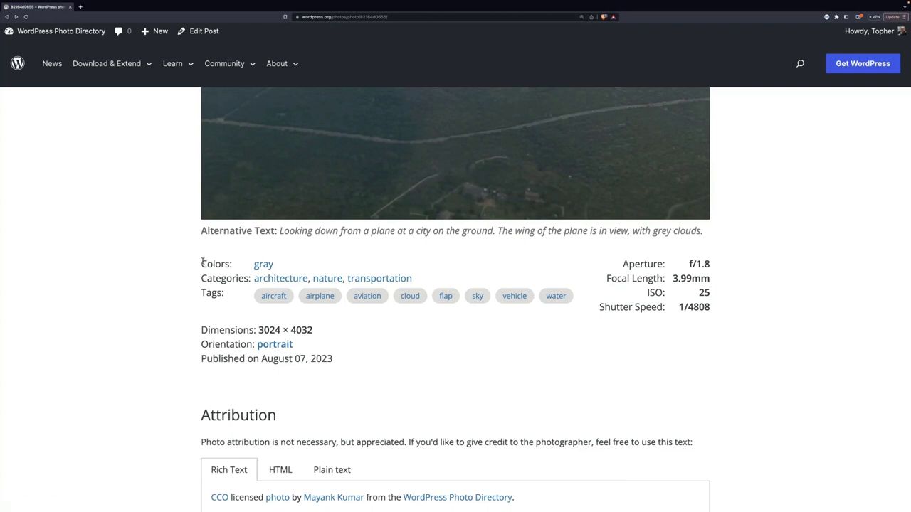
Compare the wing photo with its listed color and open the archive of gray photos
left_click_drag(202, 262, 311, 260)
left_click(312, 264)
scroll(311, 266, "up", 3)
scroll(311, 266, "down", 2)
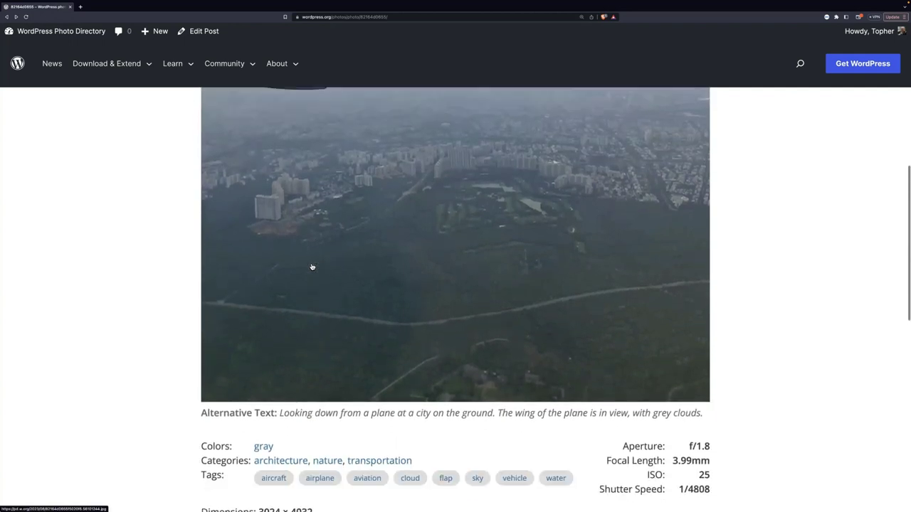
scroll(311, 266, "down", 1)
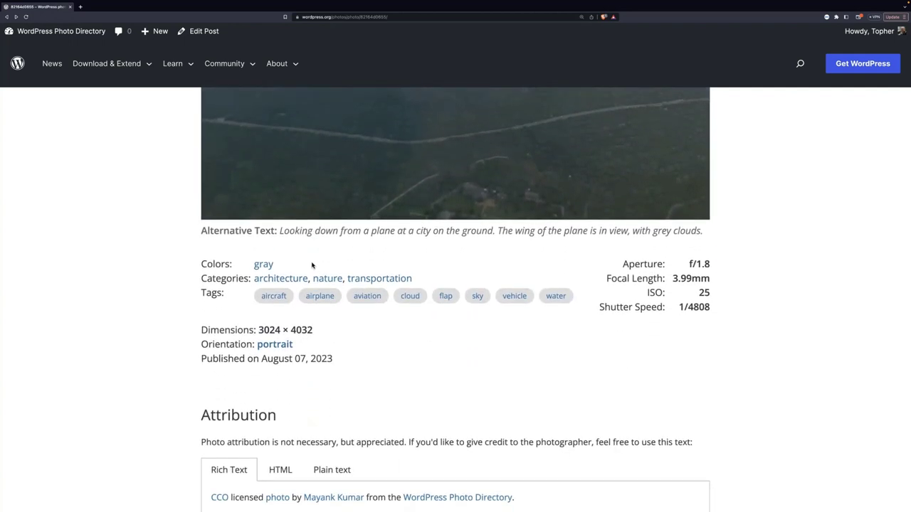
left_click(265, 265)
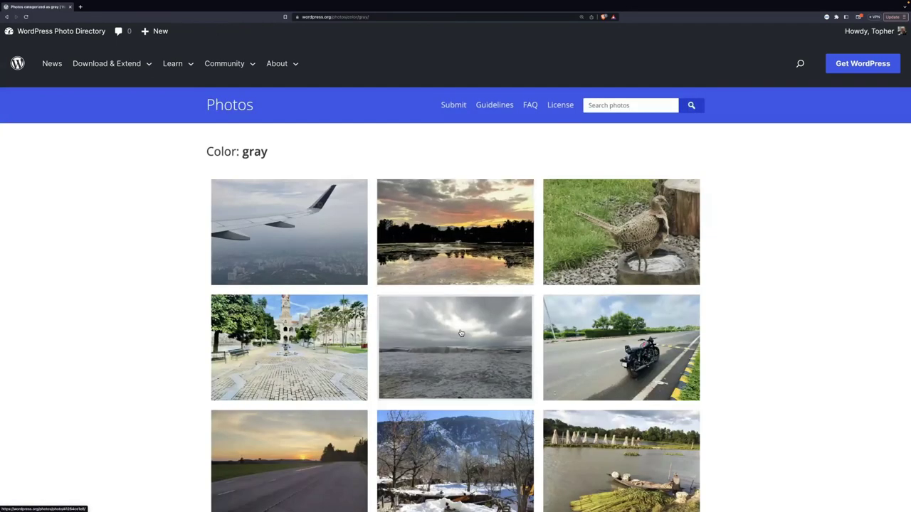
Look through the first page of gray photos and return to the airplane wing photo's page
scroll(462, 332, "down", 3)
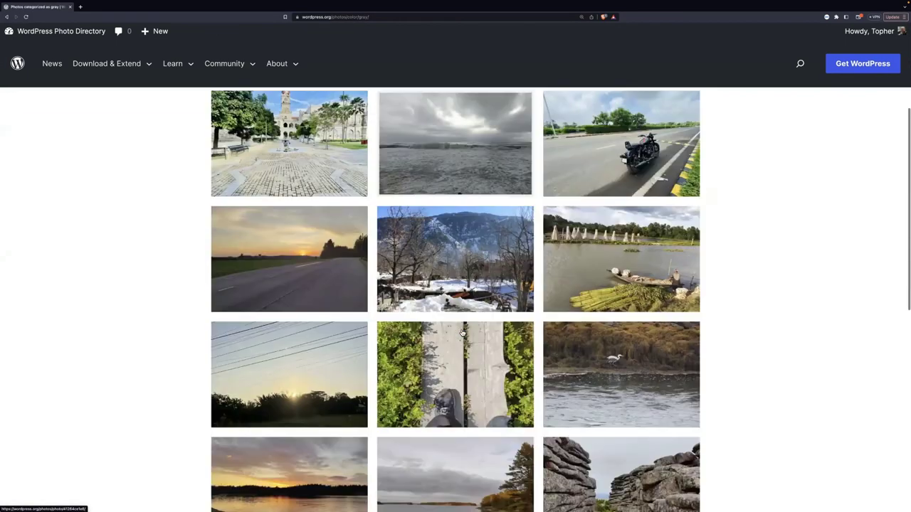
scroll(462, 333, "down", 3)
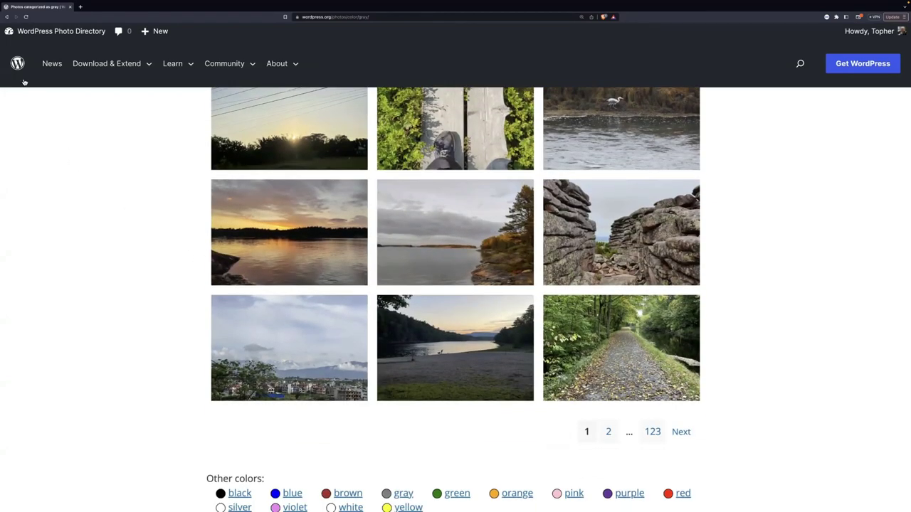
left_click(6, 18)
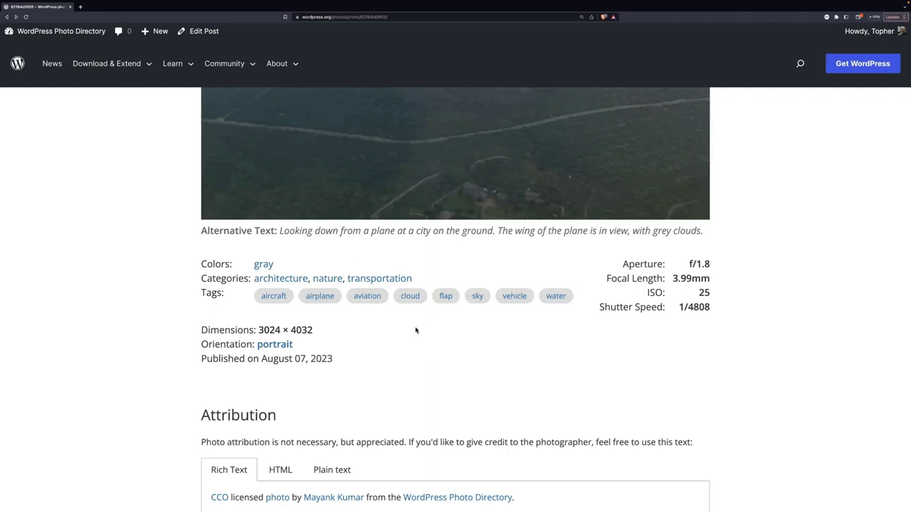
Examine the wing photo's pixel dimensions and its aperture, focal length, ISO and shutter speed
left_click_drag(251, 329, 315, 332)
left_click(310, 340)
left_click_drag(622, 265, 710, 311)
left_click(711, 315)
Compare the wing photo's attribution text in HTML, plain text and rich text, and read its license and usage section
scroll(710, 315, "down", 5)
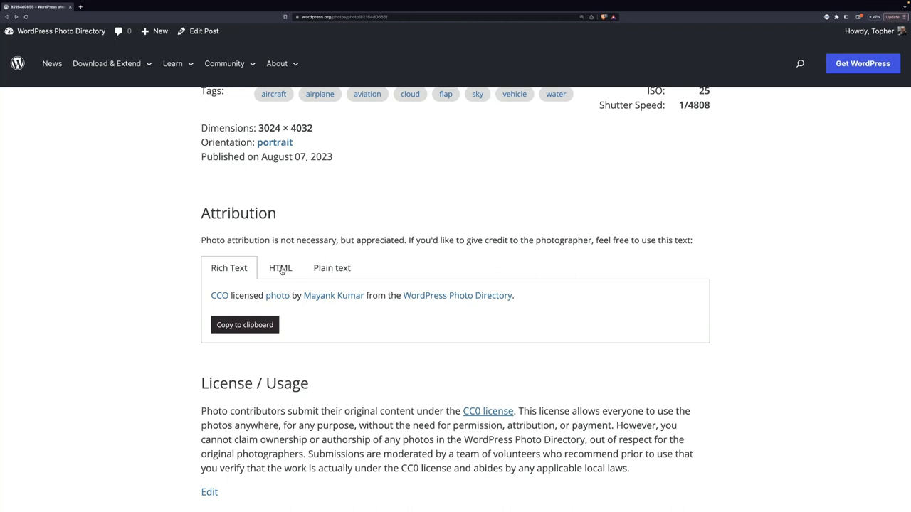
left_click(281, 270)
left_click(333, 271)
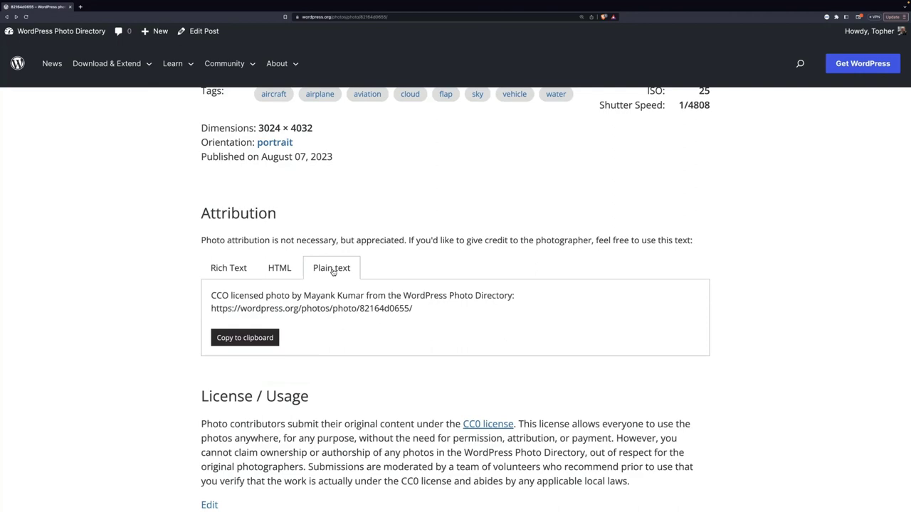
left_click(225, 270)
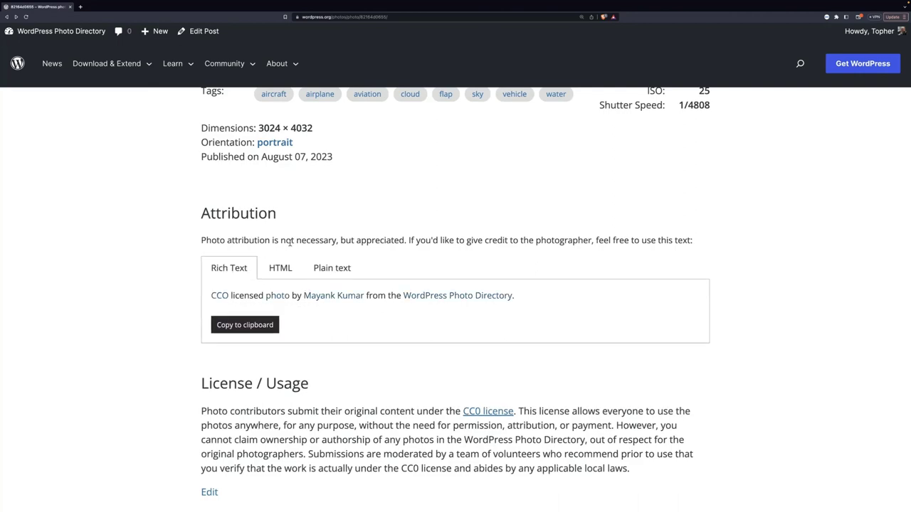
scroll(290, 242, "down", 5)
scroll(290, 243, "up", 3)
scroll(290, 242, "up", 15)
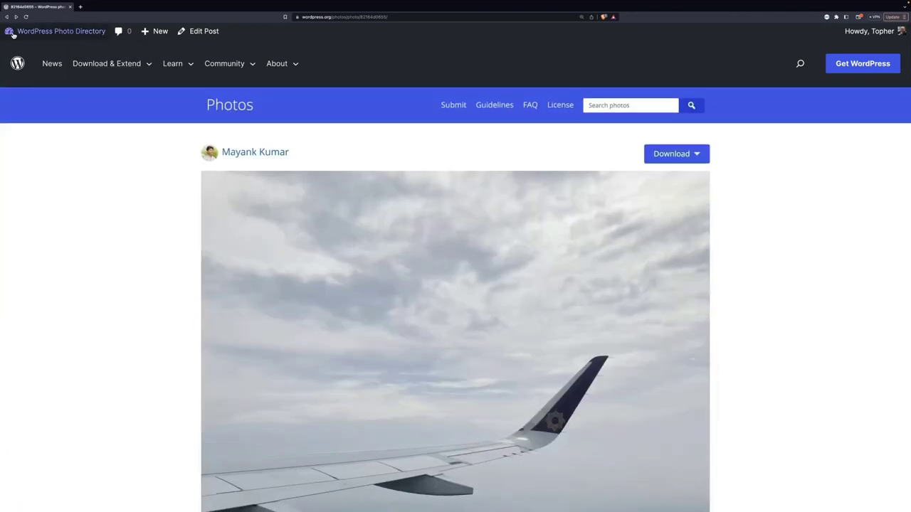
Return to the Photo Directory's front page and look over its newest photos
left_click(7, 19)
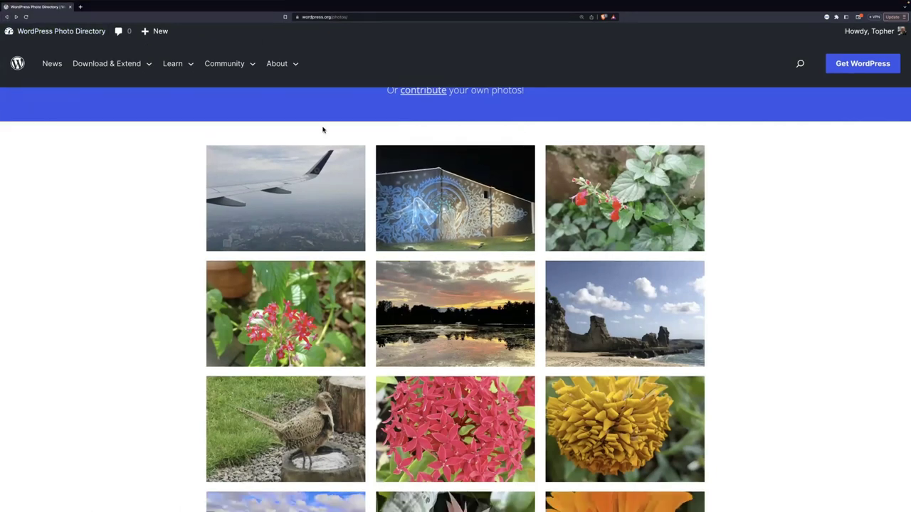
scroll(322, 130, "down", 3)
scroll(322, 130, "up", 5)
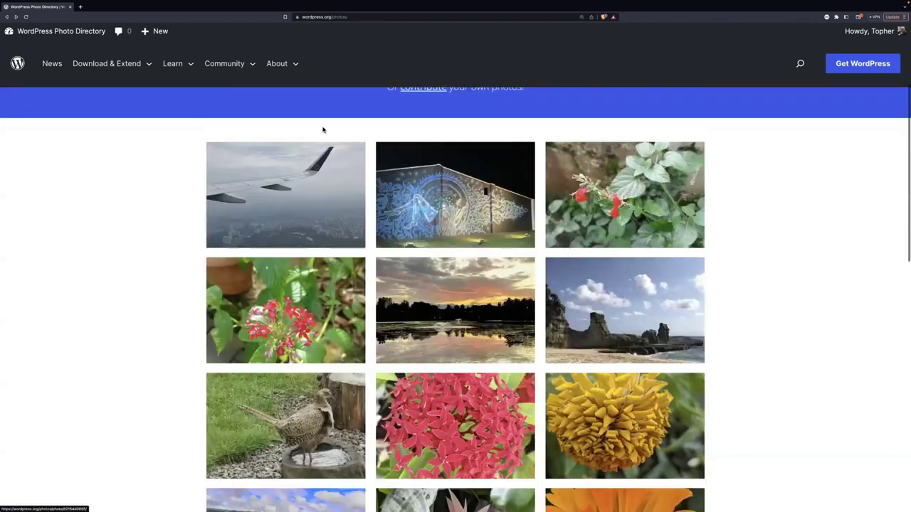
scroll(322, 129, "up", 1)
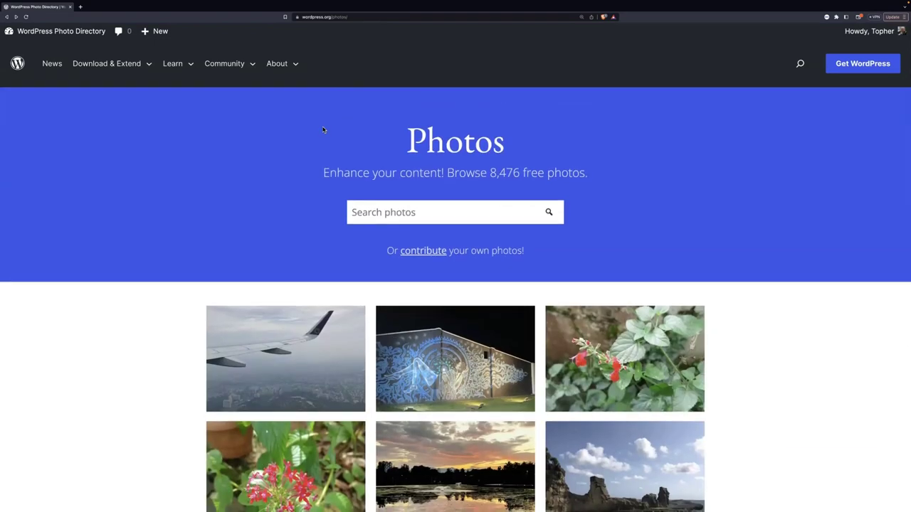
Read the Contribute, License and FAQ sections below the photos, check the Creative Commons CC0 page, and return to the directory
scroll(323, 130, "down", 3)
scroll(323, 130, "down", 5)
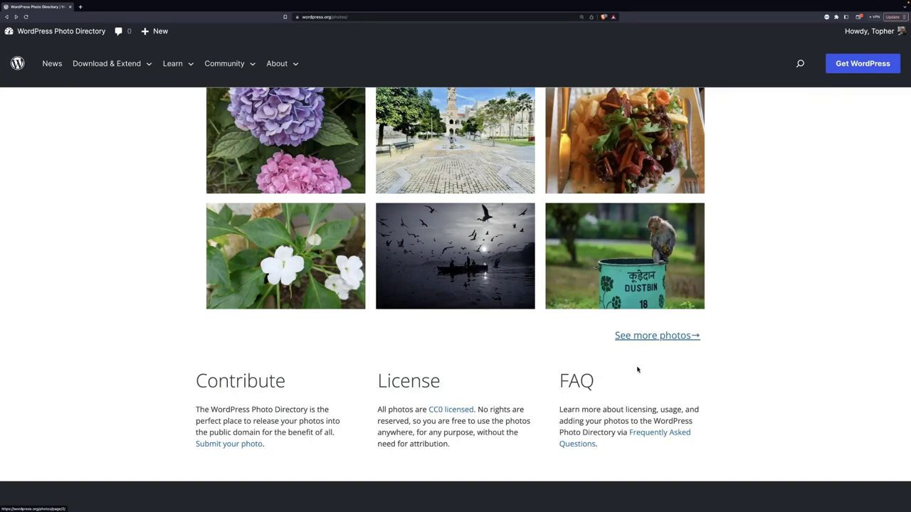
scroll(633, 366, "down", 3)
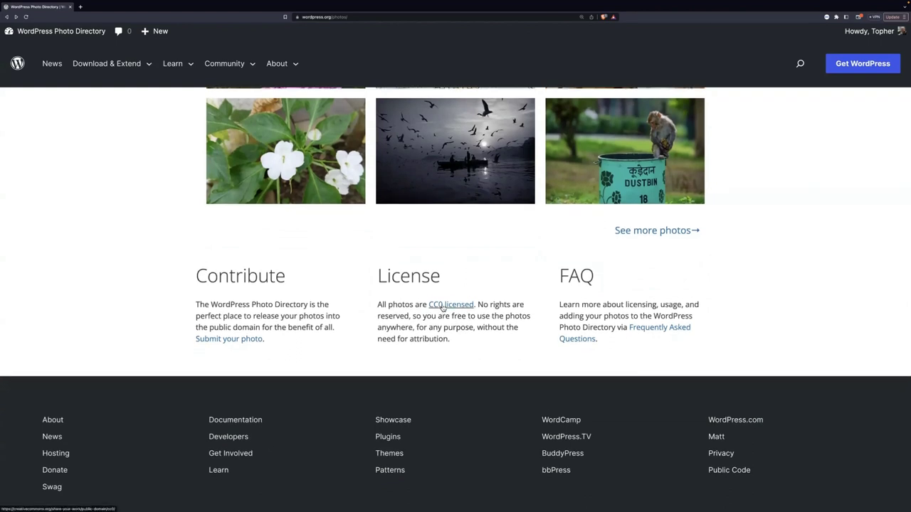
left_click(442, 304)
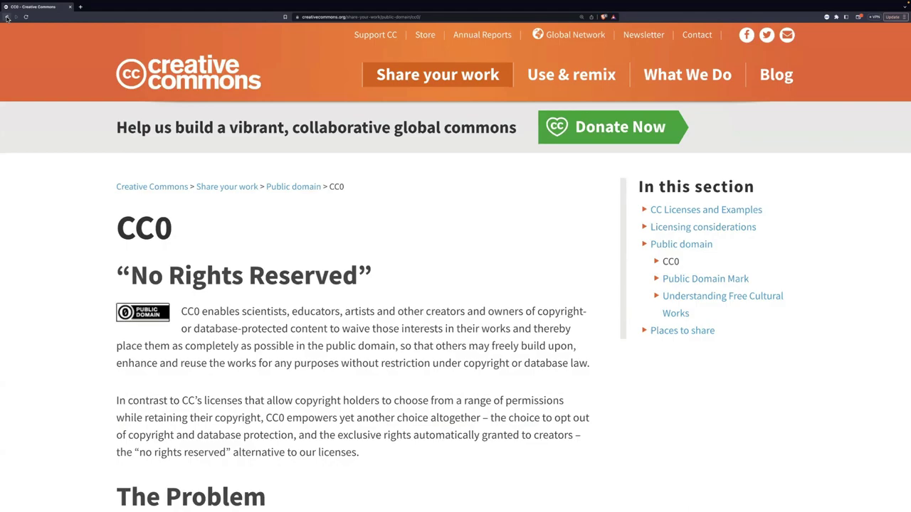
scroll(477, 238, "up", 10)
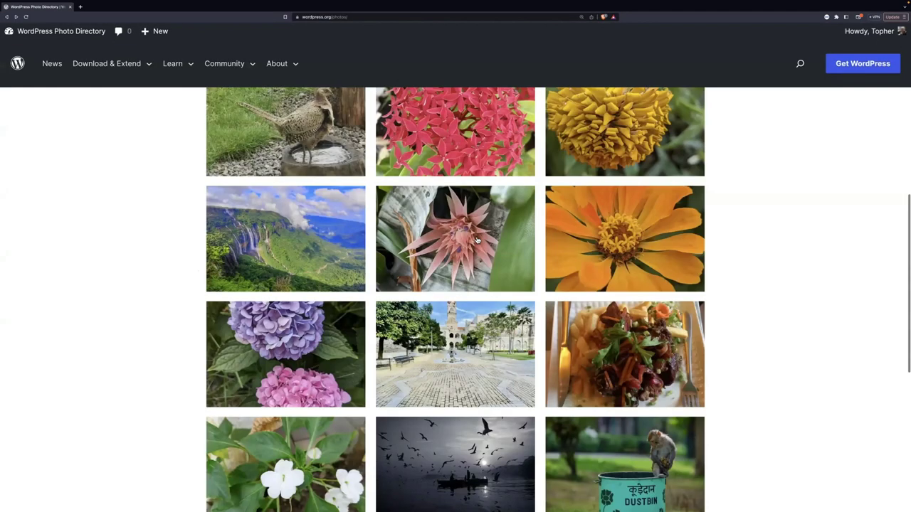
Look through the Community and Download & Extend links of WordPress.org and open the Openverse site
mouse_move(237, 72)
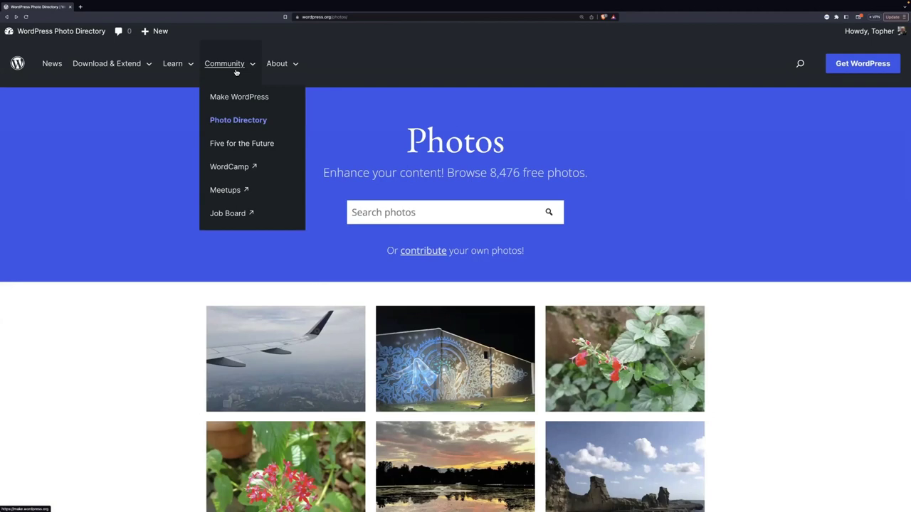
mouse_move(108, 69)
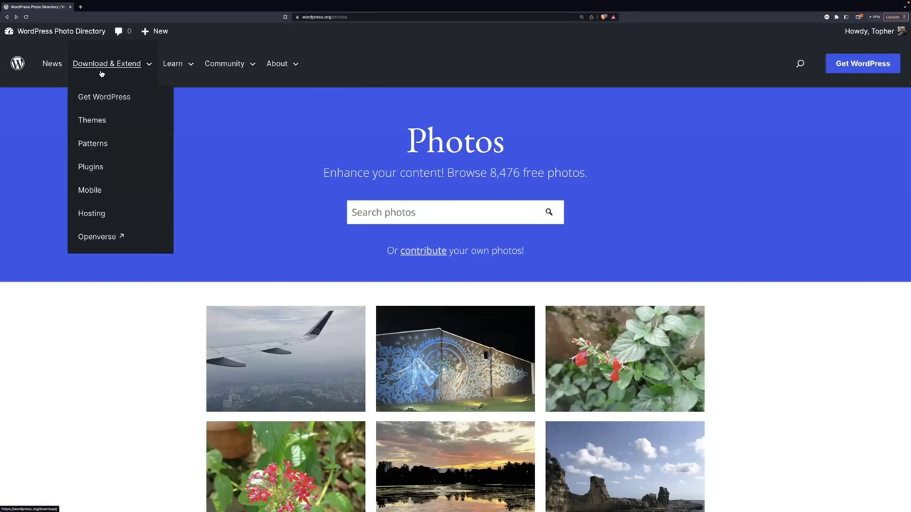
left_click(152, 232)
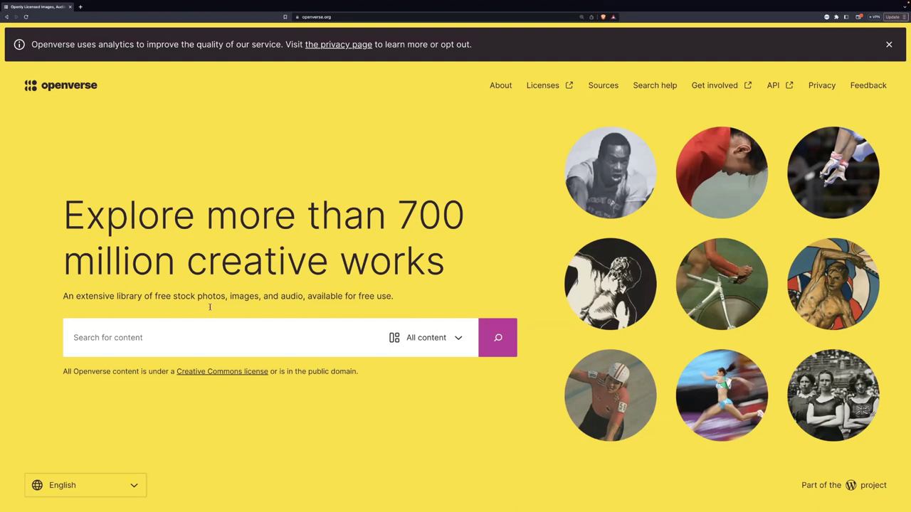
Search all Openverse content for "grand rapids mi" and look through the results
left_click(198, 338)
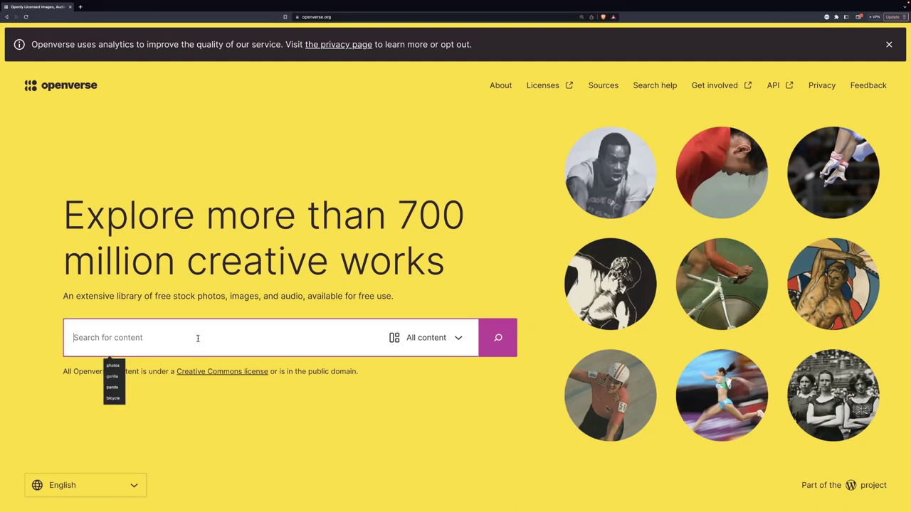
type("grand")
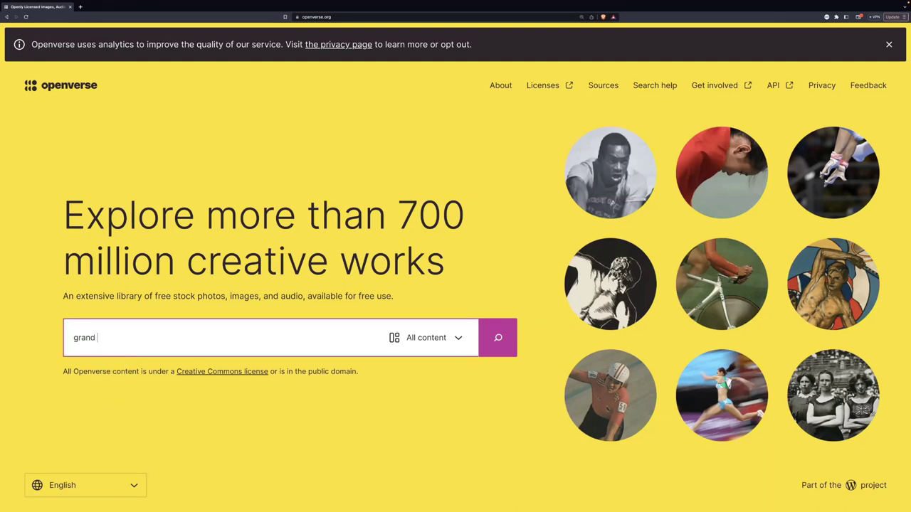
type(" rapids mi")
key("Return")
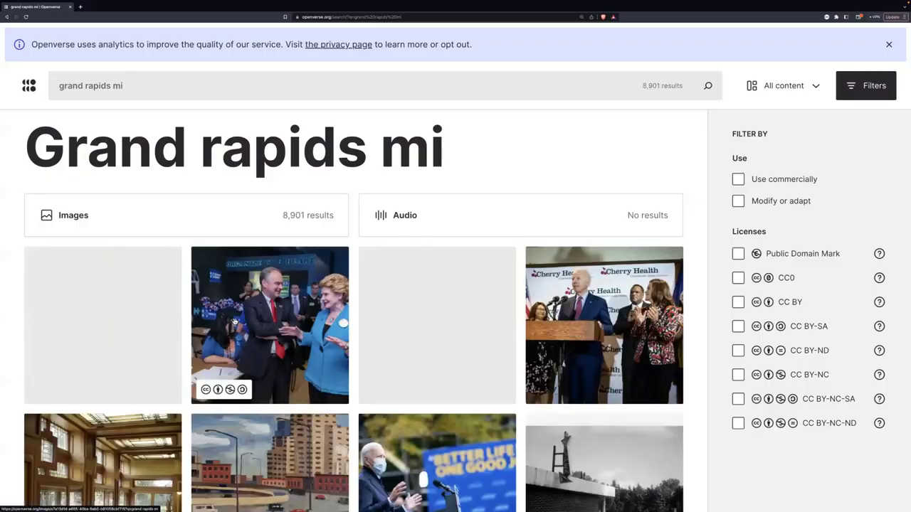
scroll(235, 321, "down", 5)
scroll(235, 321, "down", 5)
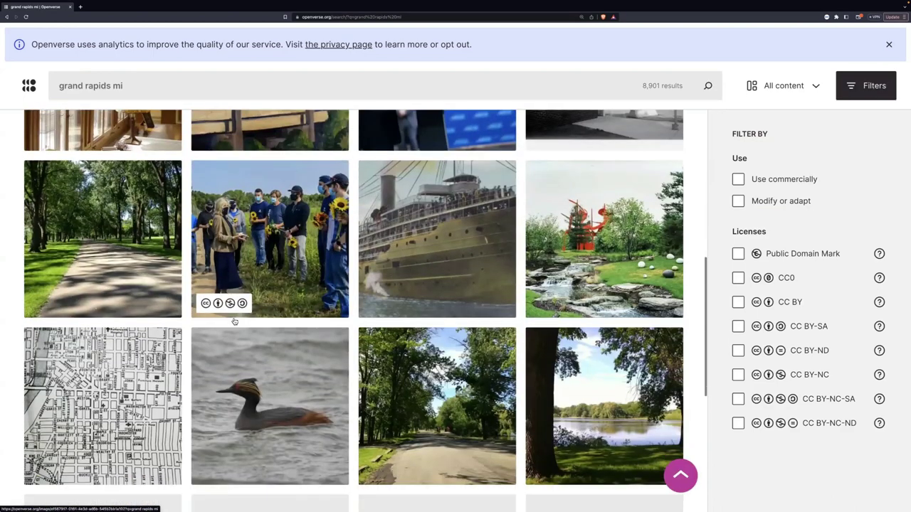
scroll(235, 322, "down", 3)
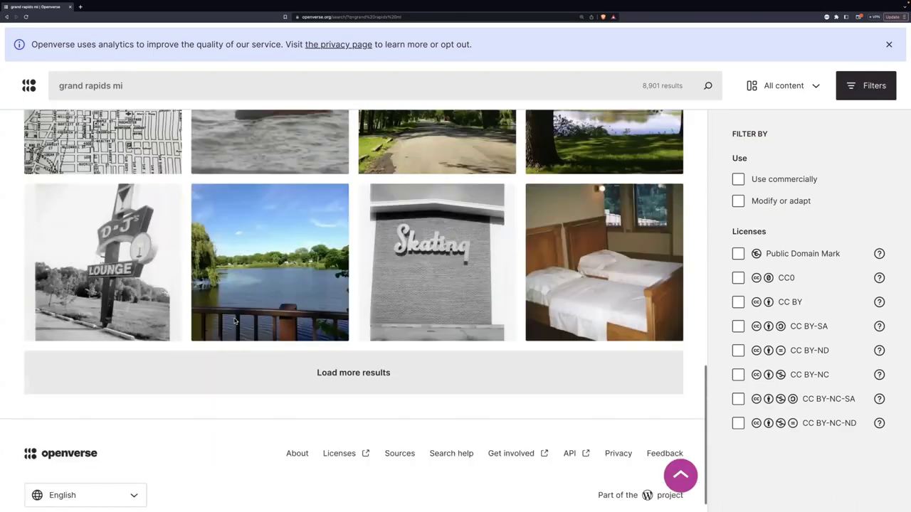
scroll(235, 322, "up", 1)
scroll(235, 322, "up", 4)
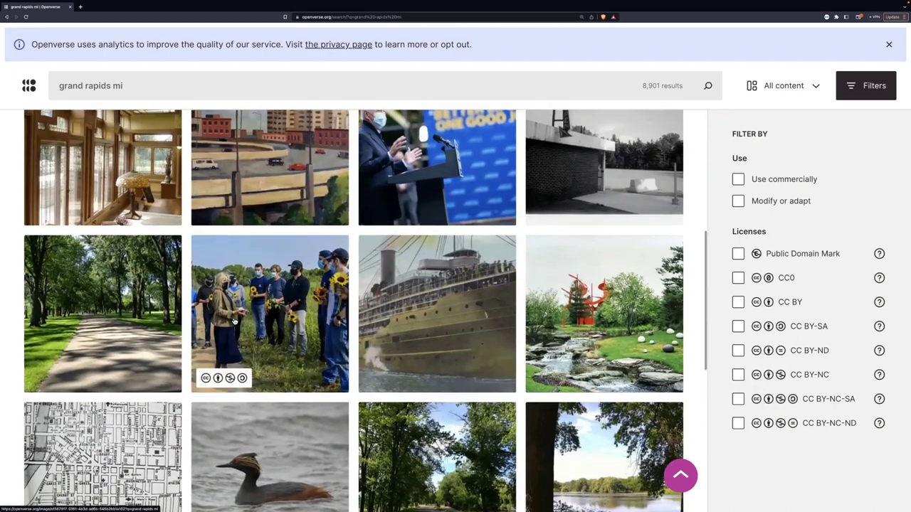
scroll(235, 322, "up", 5)
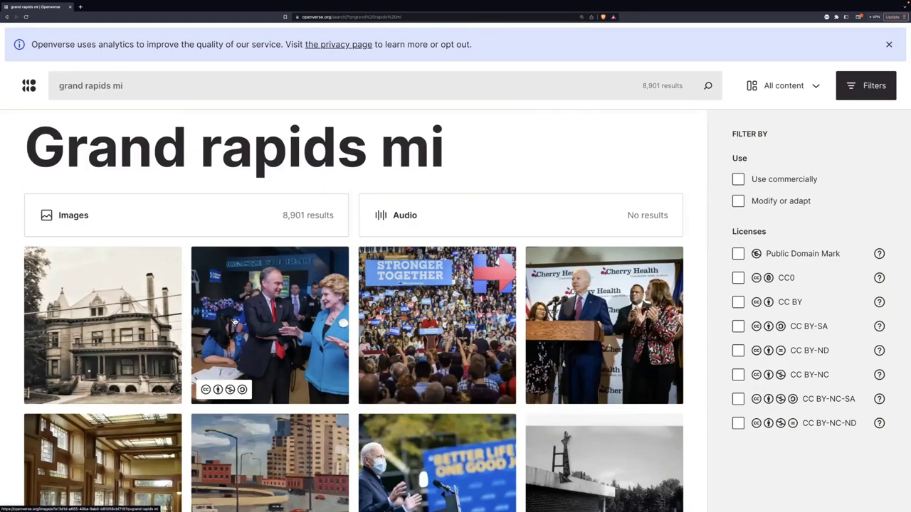
Search Openverse for "montezuma" and look through the mixed image and audio results
triple_click(118, 85)
type("montezuma")
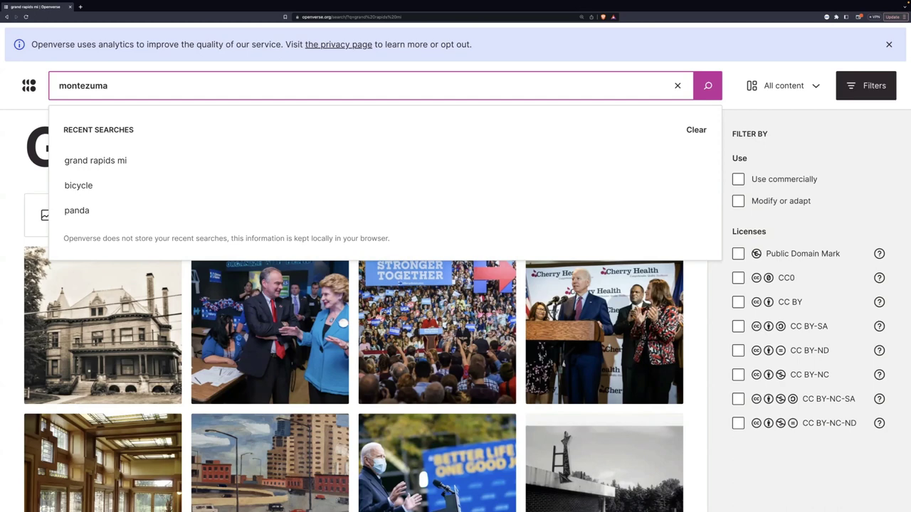
key("Return")
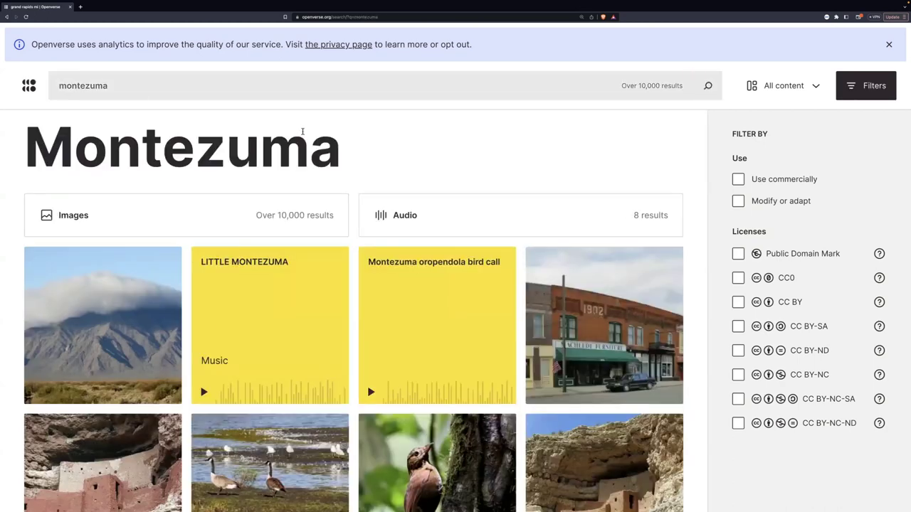
scroll(303, 170, "down", 4)
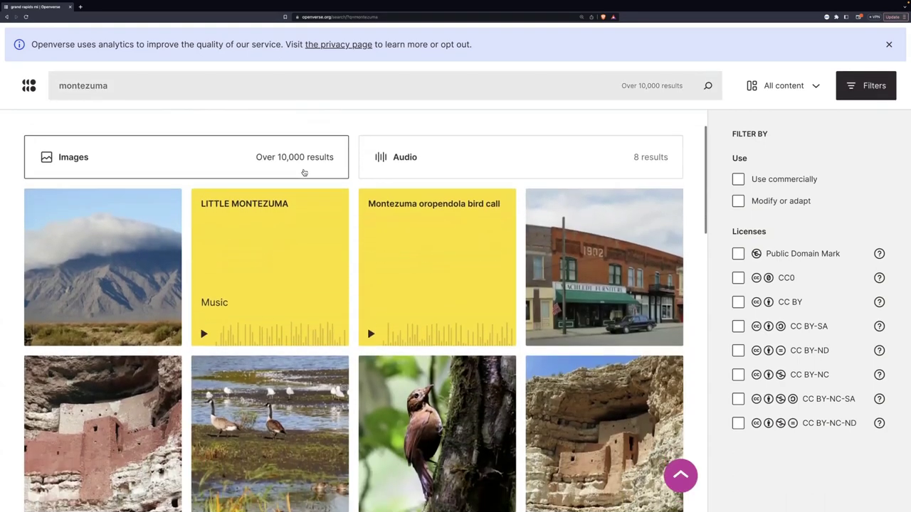
scroll(303, 173, "down", 3)
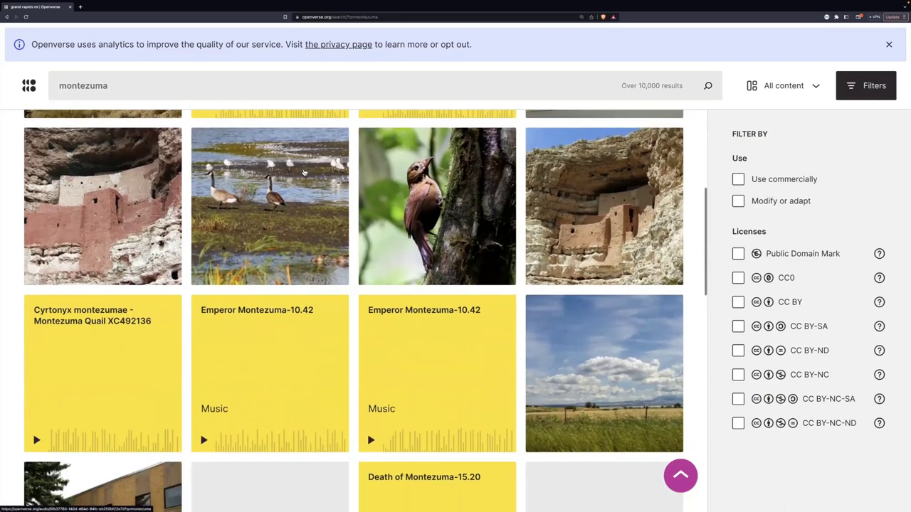
scroll(303, 170, "down", 1)
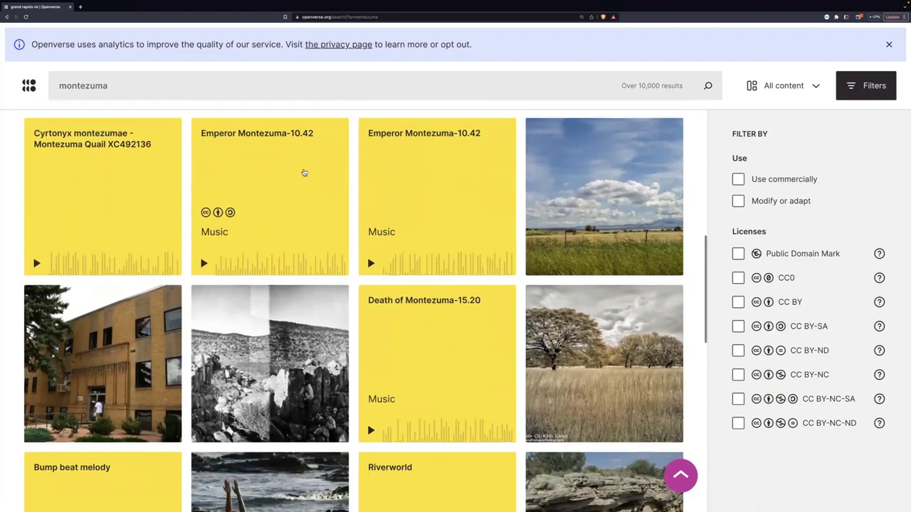
scroll(303, 172, "down", 2)
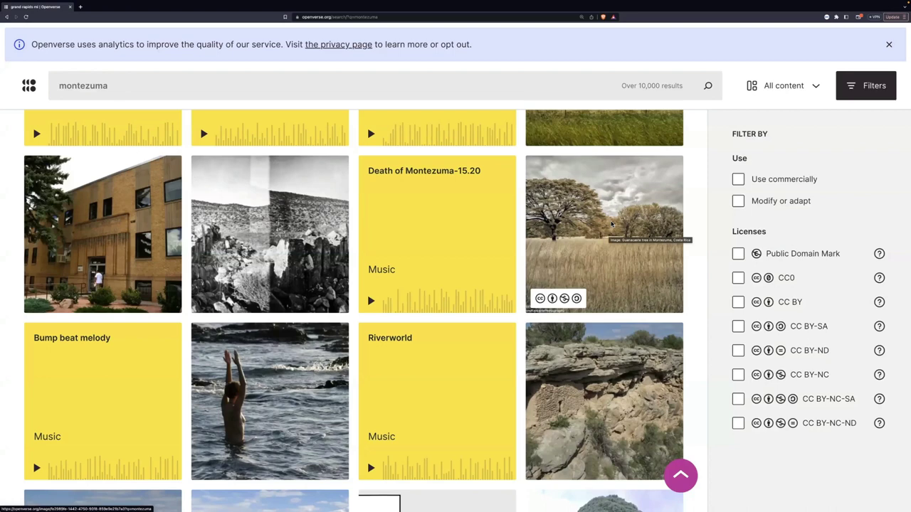
scroll(612, 225, "up", 3)
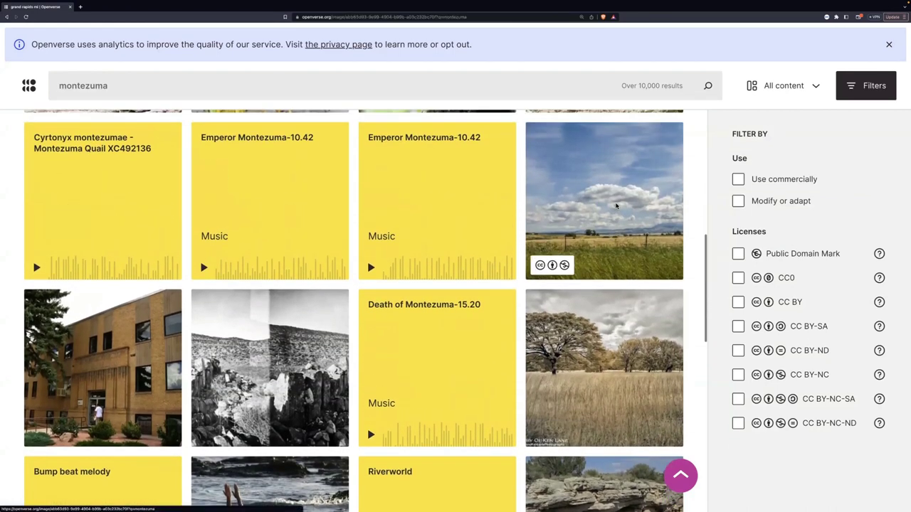
View the "Hastings (Montezuma) Adobe" image with its license and credit details, and go back to the "grand rapids mi" results
left_click(616, 206)
scroll(617, 207, "down", 3)
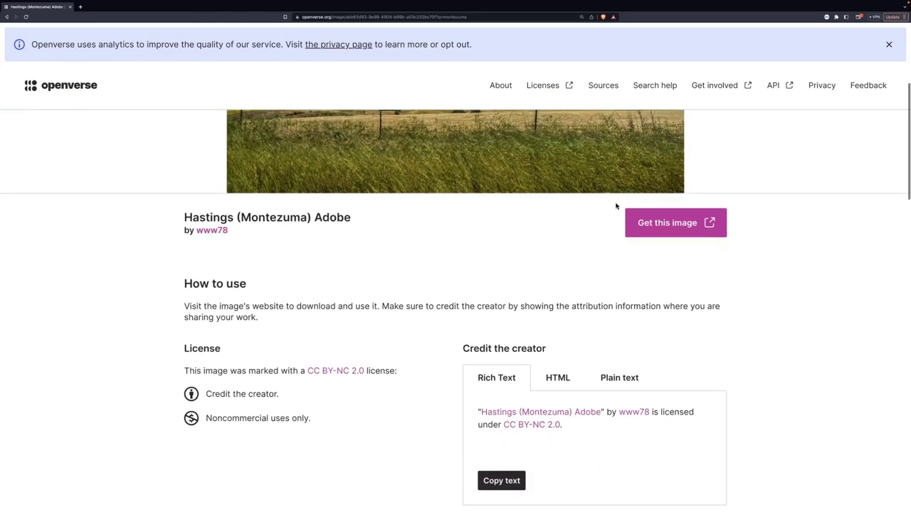
scroll(616, 206, "up", 2)
scroll(616, 206, "up", 3)
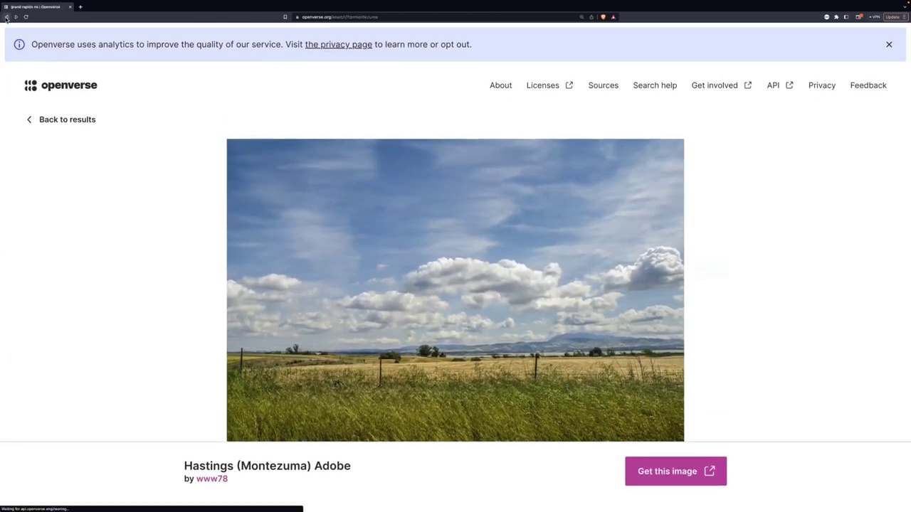
left_click(44, 119)
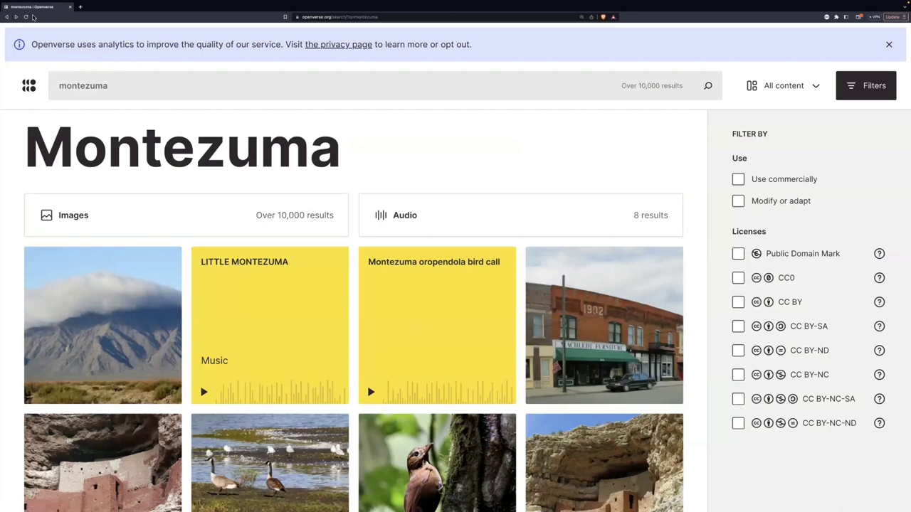
left_click(7, 17)
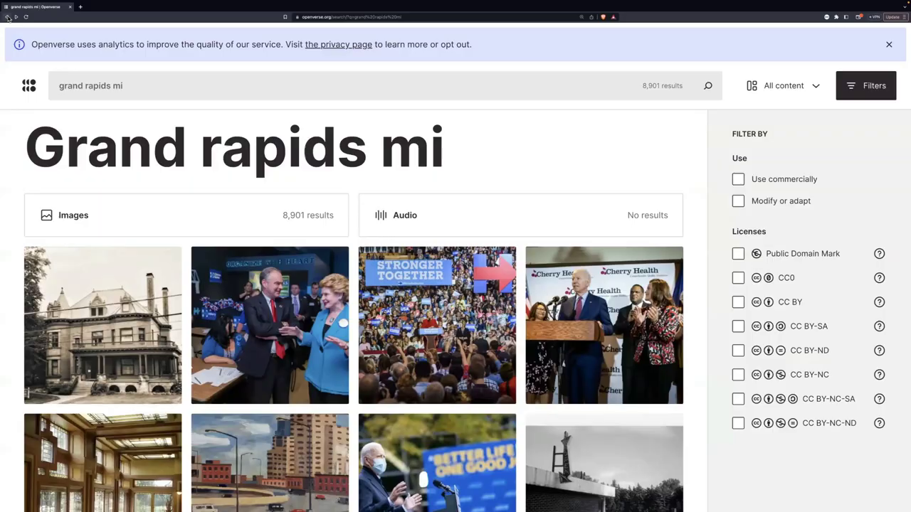
Go back from the Openverse results to the WordPress Photo Directory home page
left_click(7, 17)
left_click(7, 17)
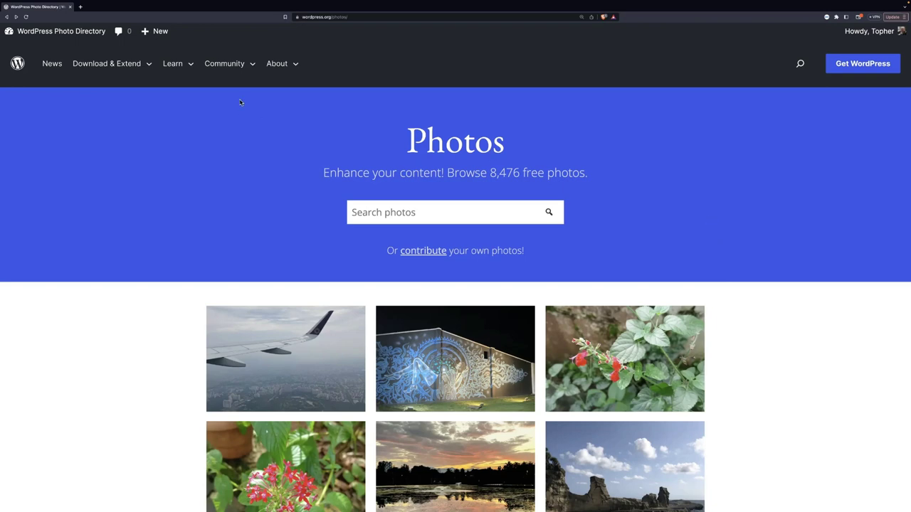
Switch to the Firefox window on another desktop, open the bookmarked WP Photo Stats Live Preview and show it full screen
key("ctrl+Left")
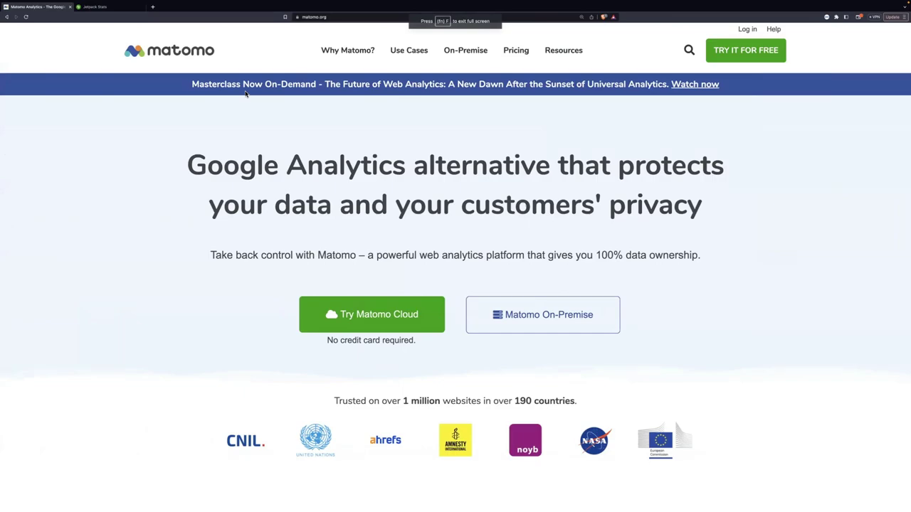
key("ctrl+Left")
key("ctrl+Left")
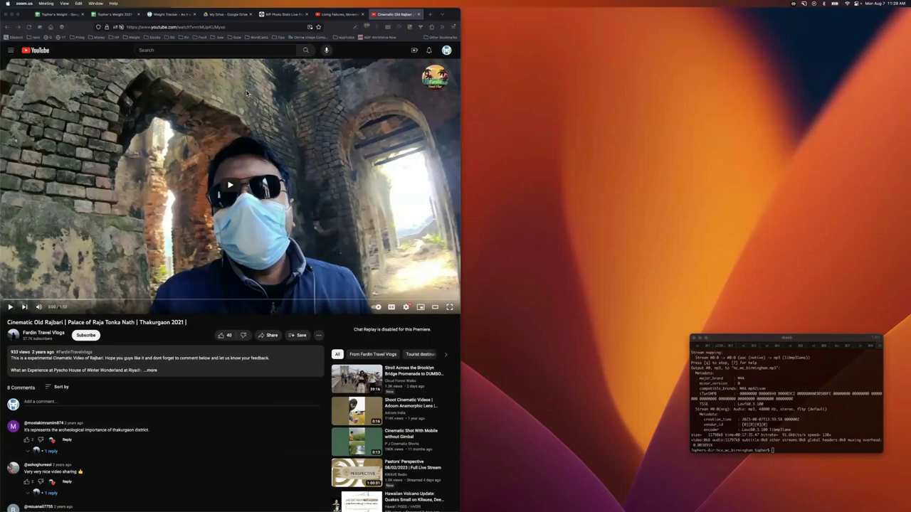
key("ctrl+Left")
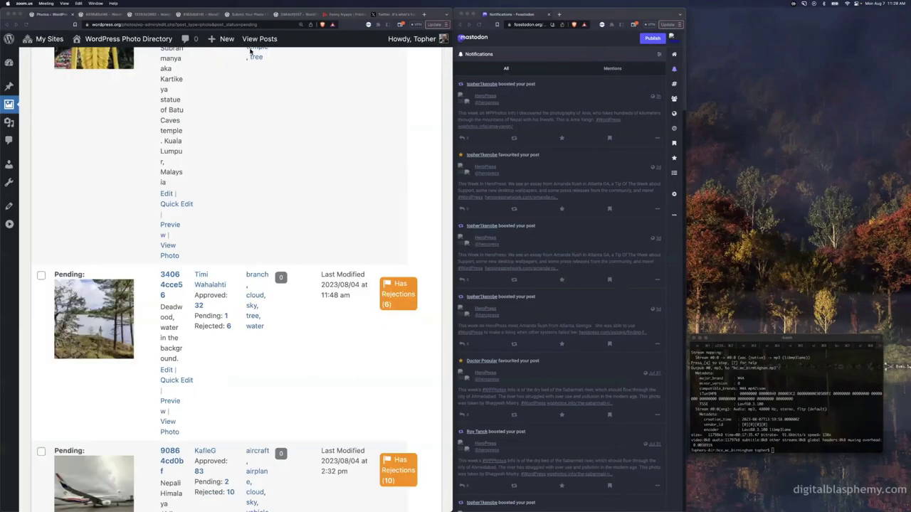
key("ctrl+Right")
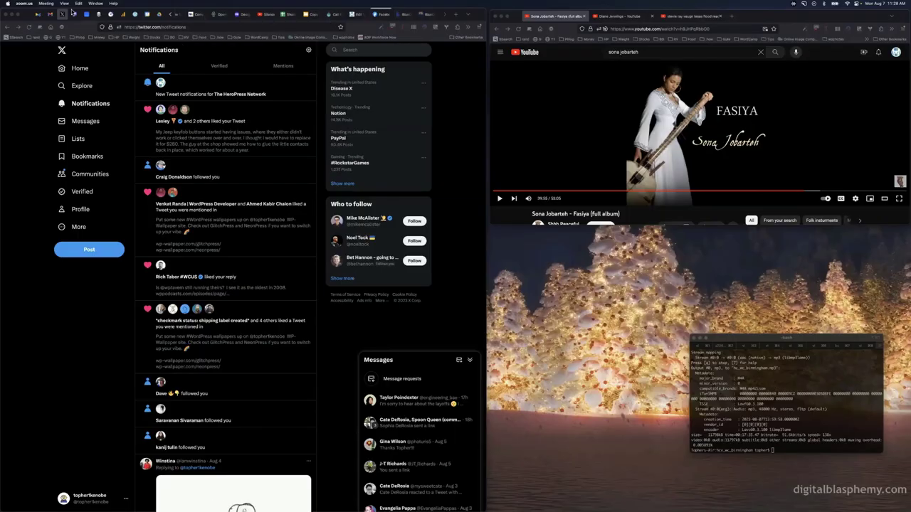
left_click(37, 39)
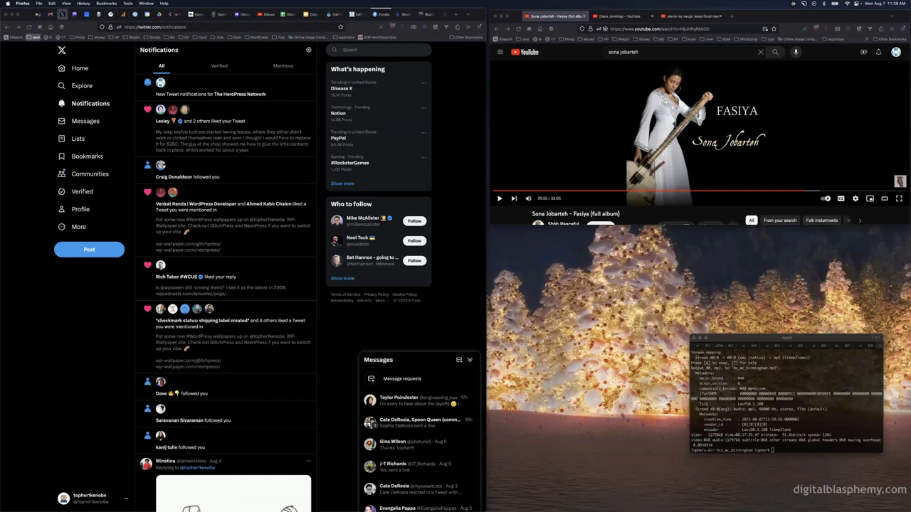
left_click(33, 37)
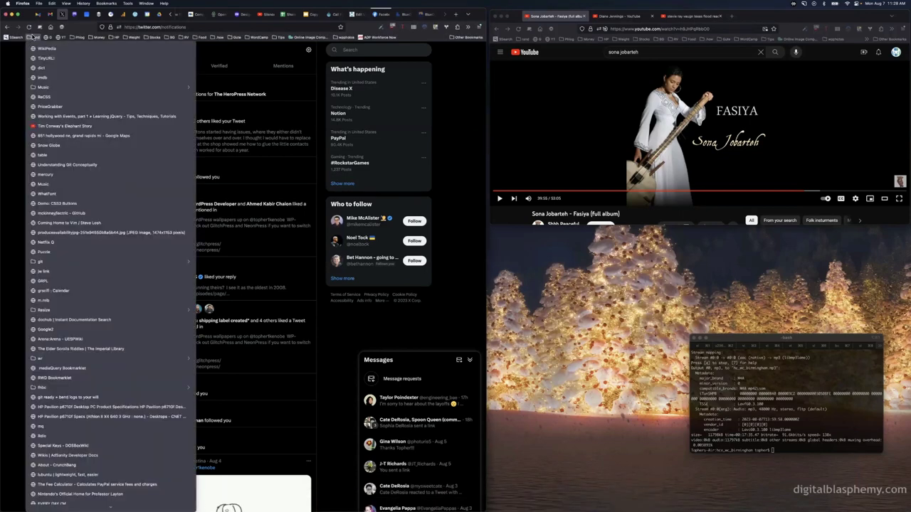
scroll(89, 318, "down", 10)
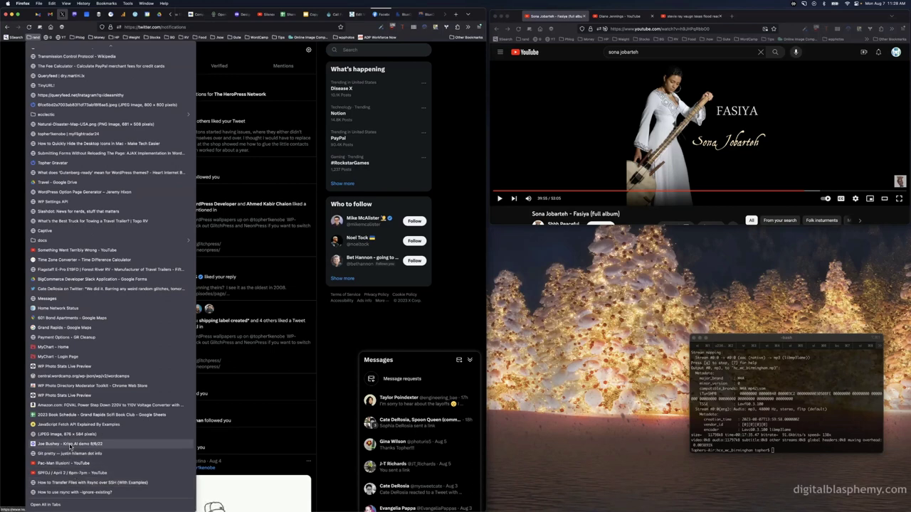
left_click(72, 395)
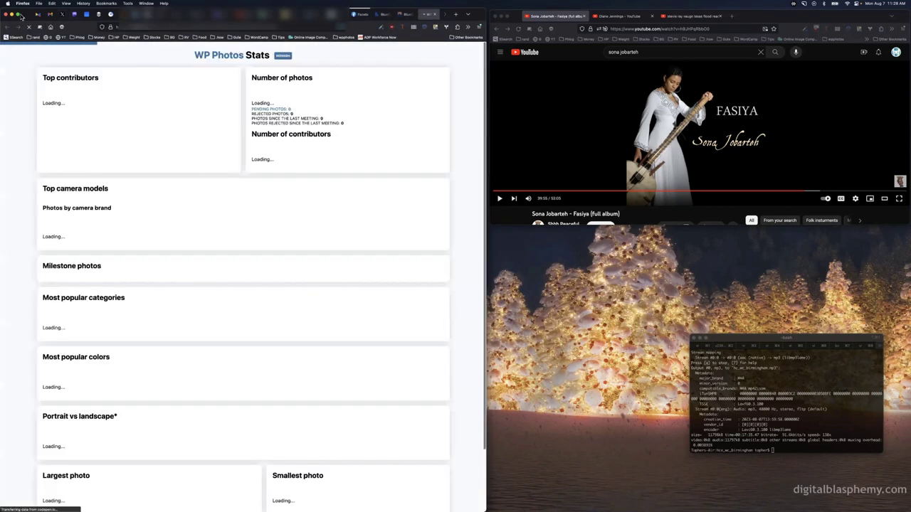
left_click(17, 15)
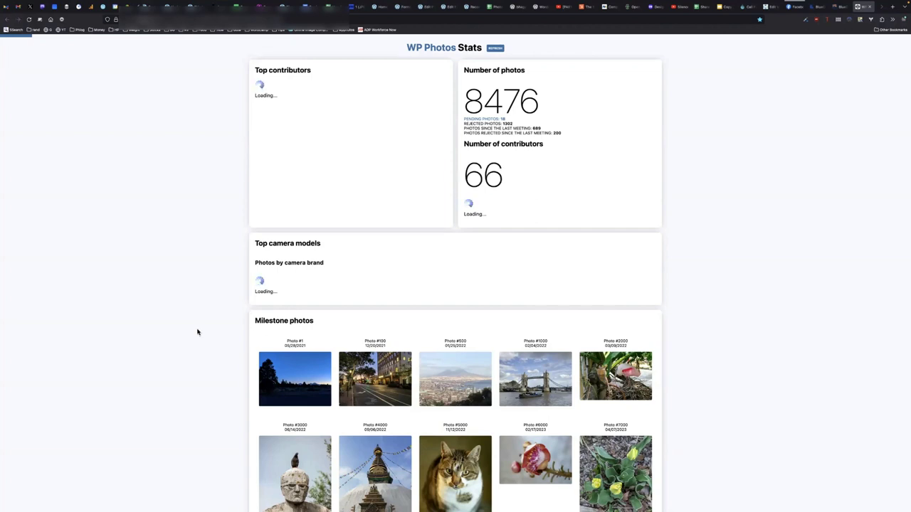
Look through the WP Photos Stats page down to the most popular categories and colors, and return to the photo and contributor counts
scroll(198, 332, "down", 3)
scroll(198, 333, "down", 5)
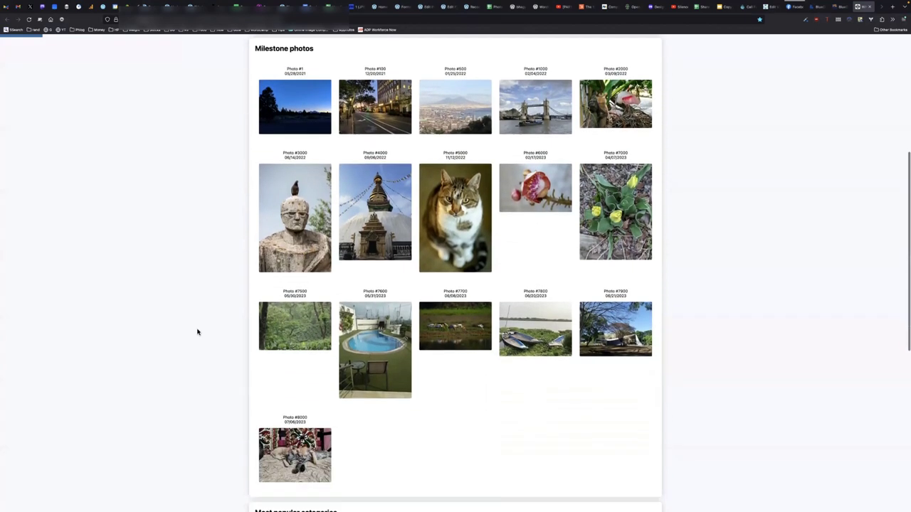
scroll(197, 333, "down", 2)
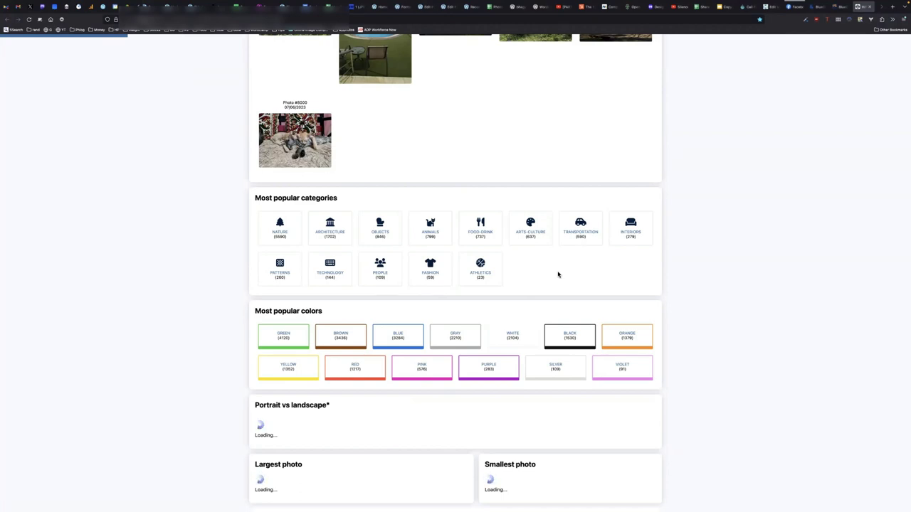
scroll(558, 275, "down", 2)
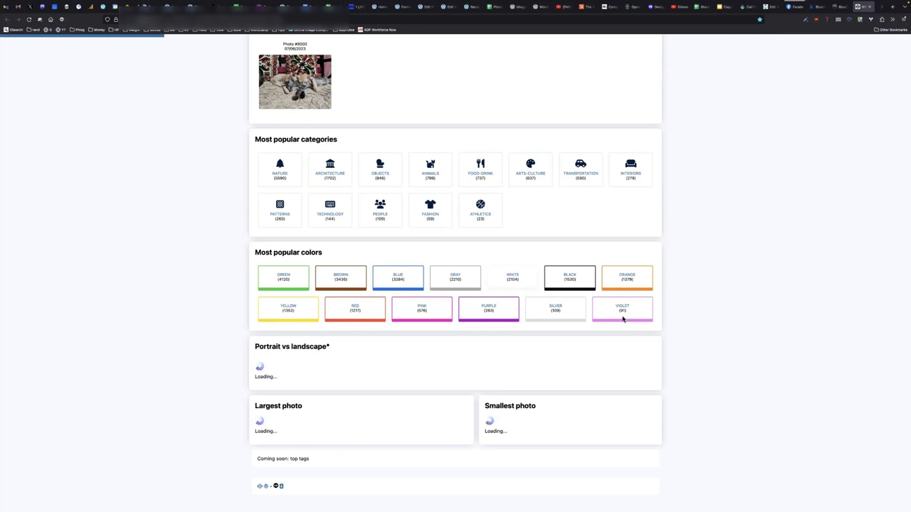
scroll(623, 320, "up", 3)
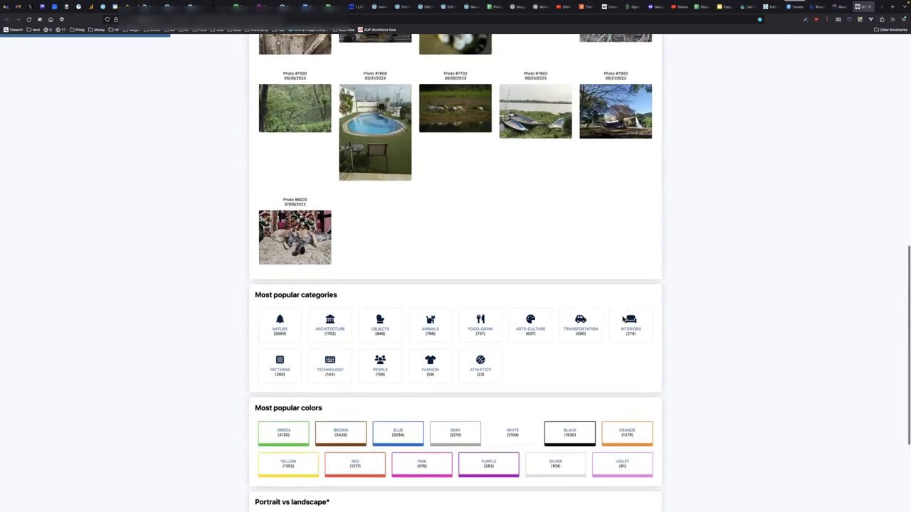
scroll(623, 319, "up", 2)
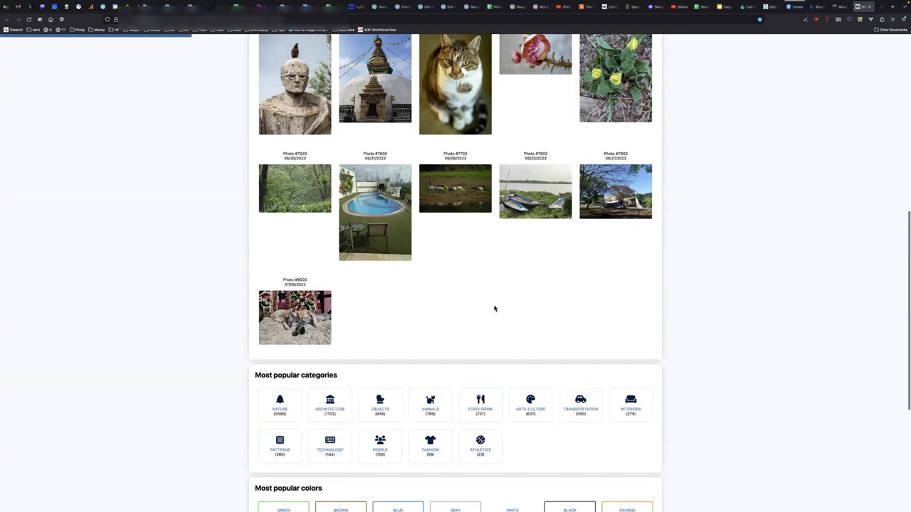
scroll(494, 308, "up", 6)
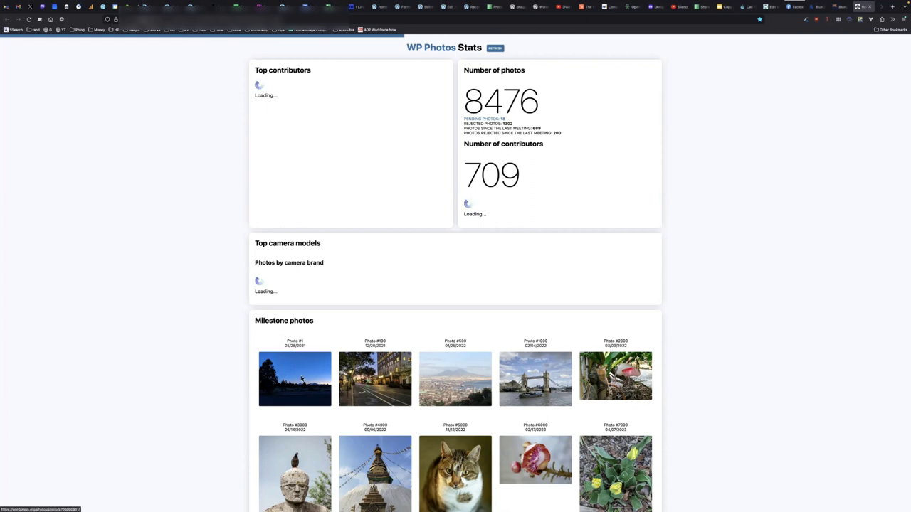
View the milestone Photo #1 in a separate tab with its details and attribution, and close that tab
middle_click(300, 380)
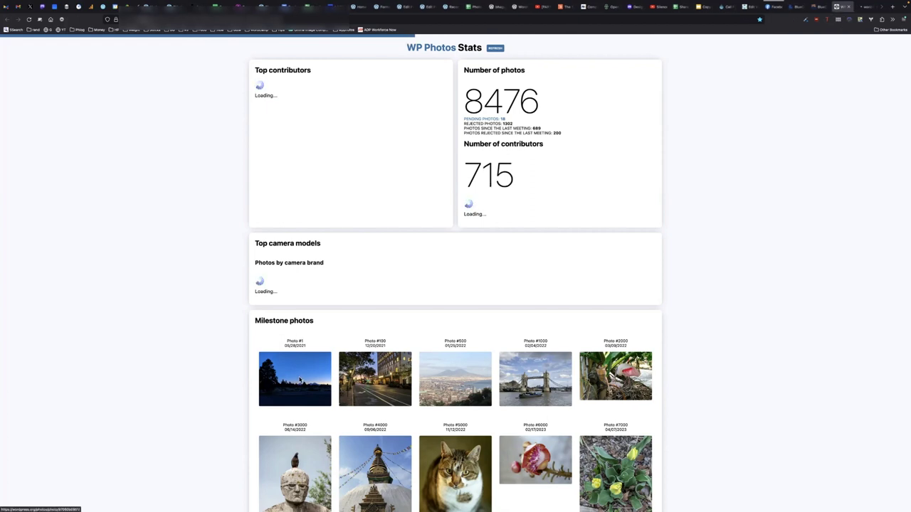
left_click(862, 6)
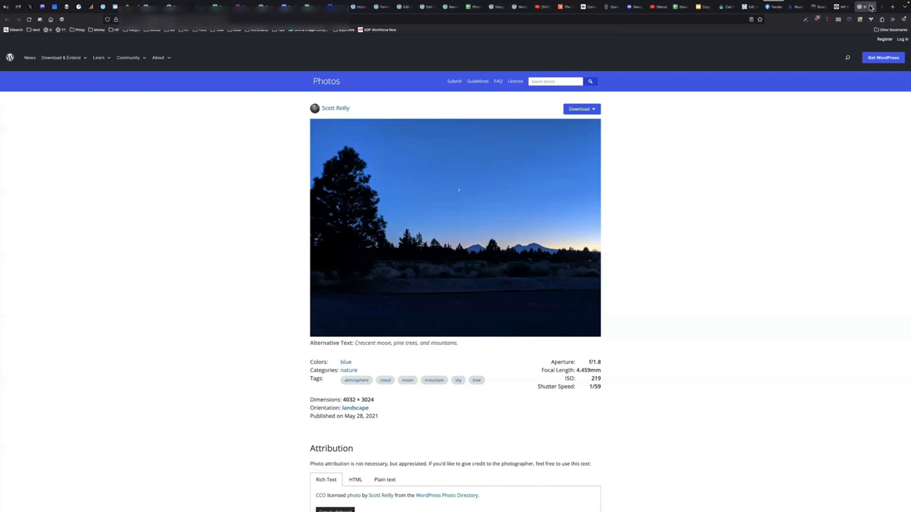
left_click(869, 6)
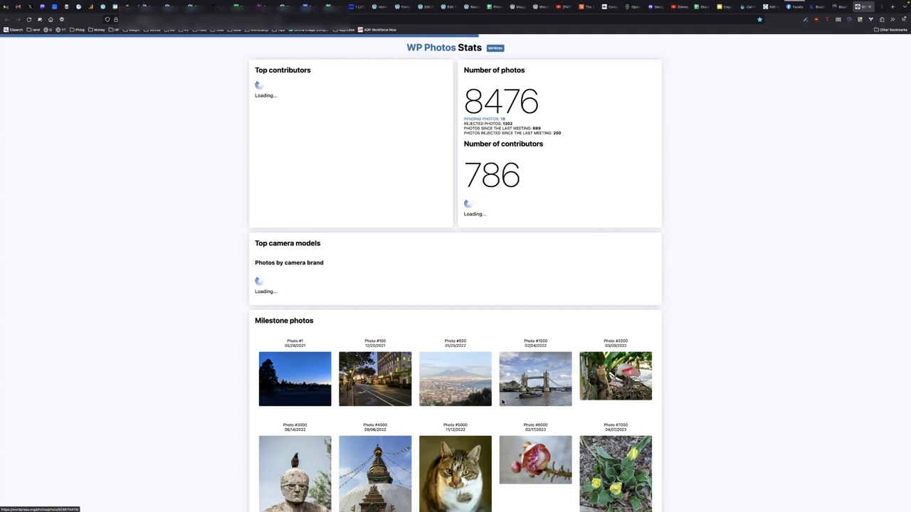
Review the milestone photos from Photo #1 to Photo #8000 and return to the start of the stats page
scroll(501, 402, "down", 1)
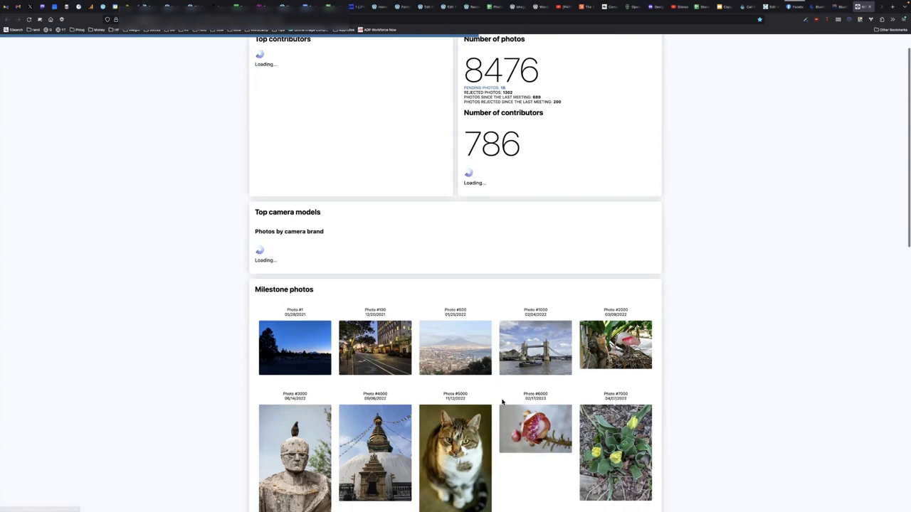
scroll(502, 402, "down", 4)
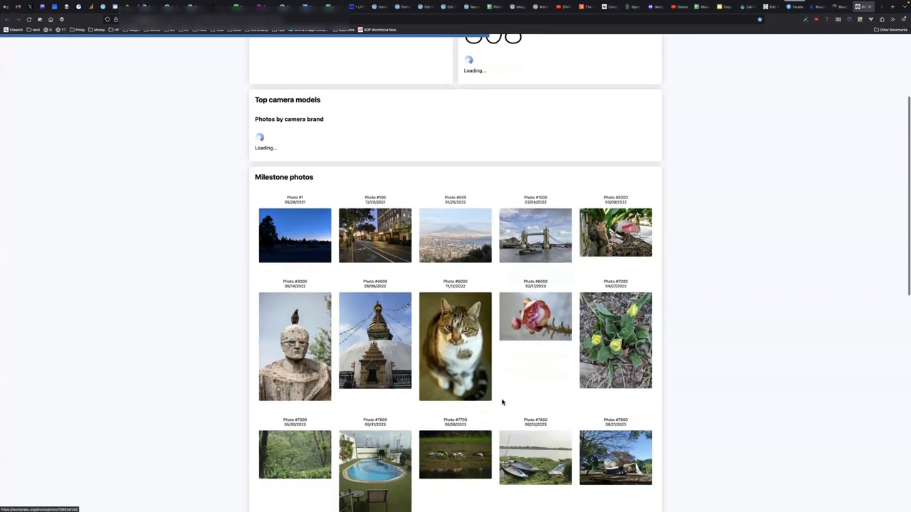
scroll(501, 402, "down", 1)
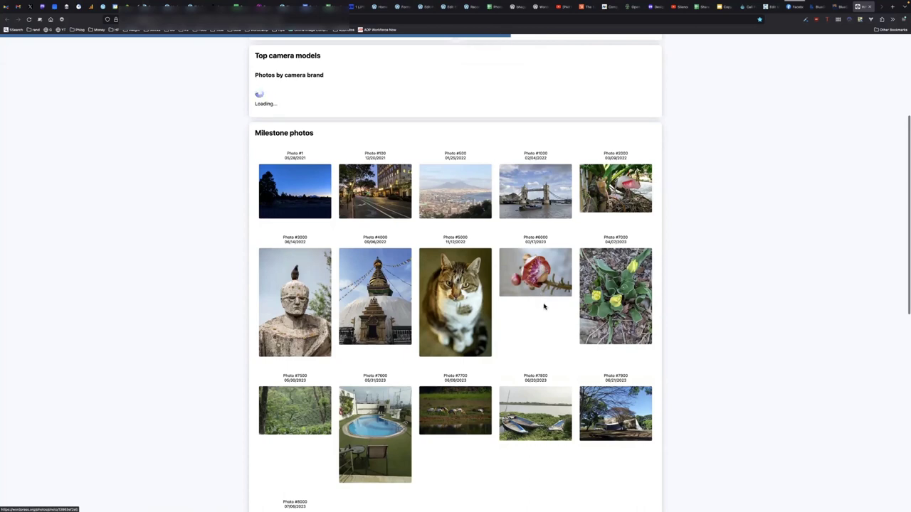
scroll(544, 306, "down", 1)
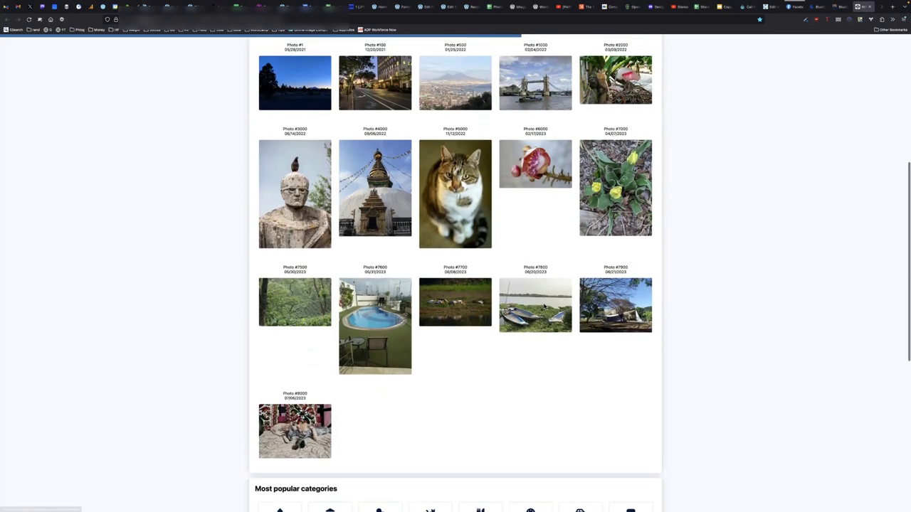
scroll(544, 307, "up", 3)
scroll(544, 306, "up", 3)
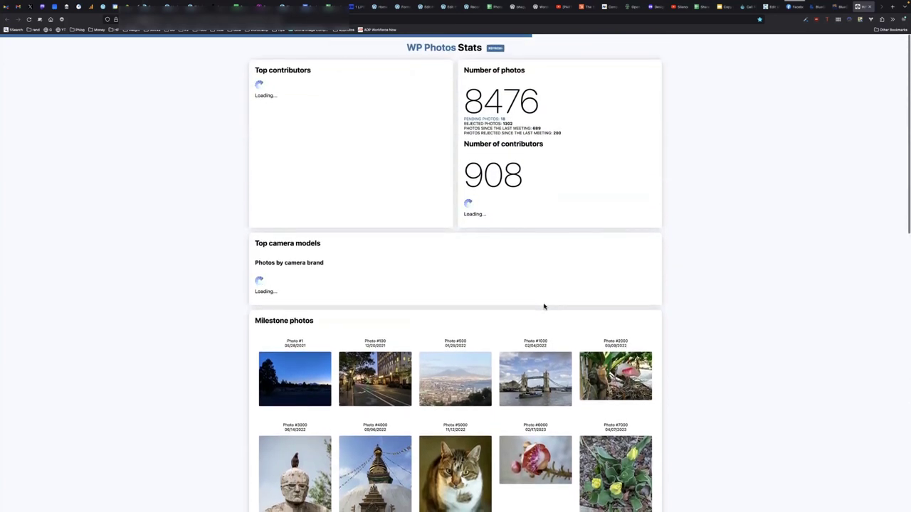